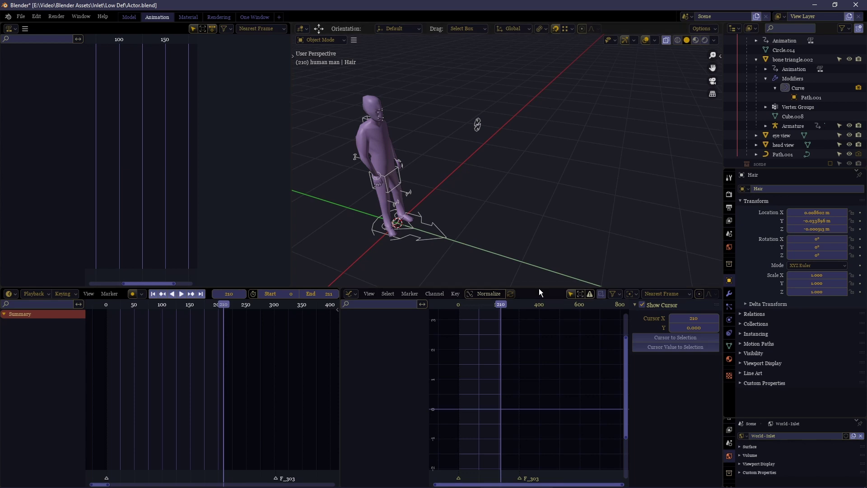
# Enlarge the 3D viewport by shrinking the timeline and graph editors below it, and view the whole character
pyautogui.moveTo(538, 288); pyautogui.dragTo(530, 344)
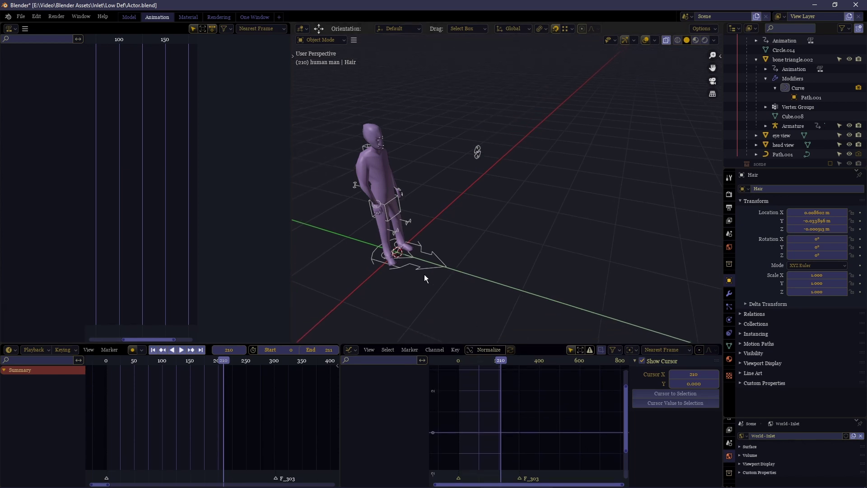
pyautogui.hotkey('shift', '`')
pyautogui.press('s')
pyautogui.moveTo(483, 153); pyautogui.dragTo(512, 192, button='middle')
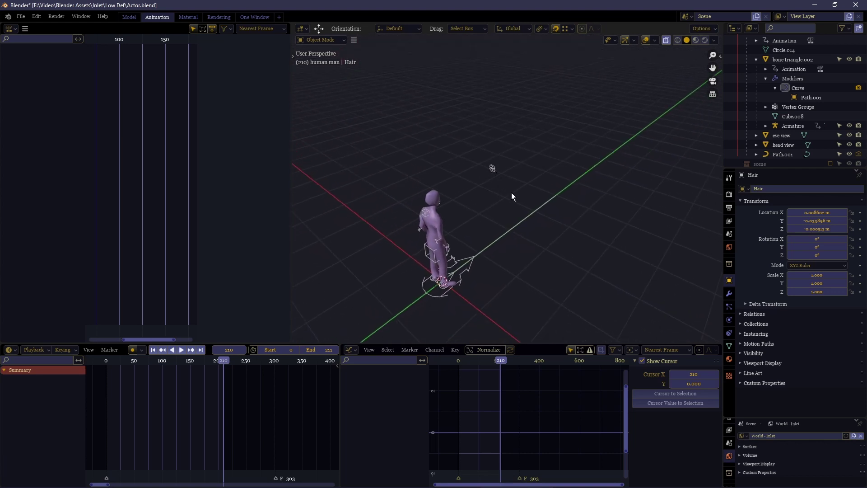
# Try moving the triangle control at the character's feet forward along the path
pyautogui.click(456, 277)
pyautogui.press('g')
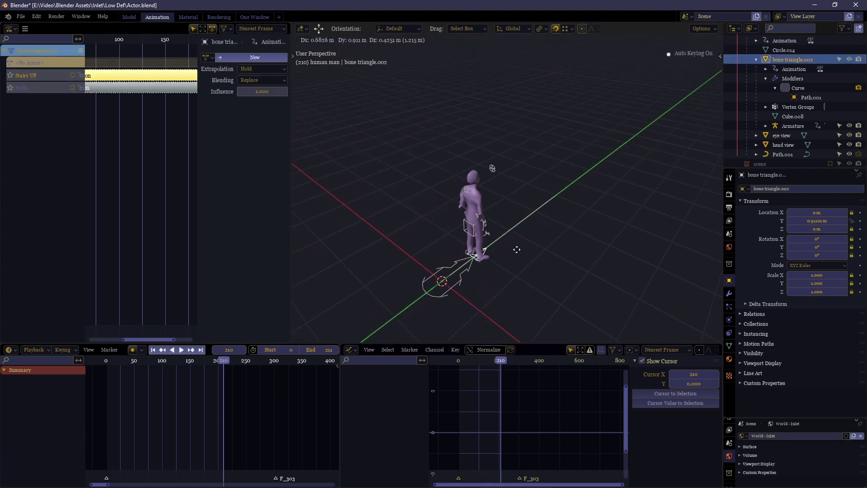
pyautogui.press('Escape')
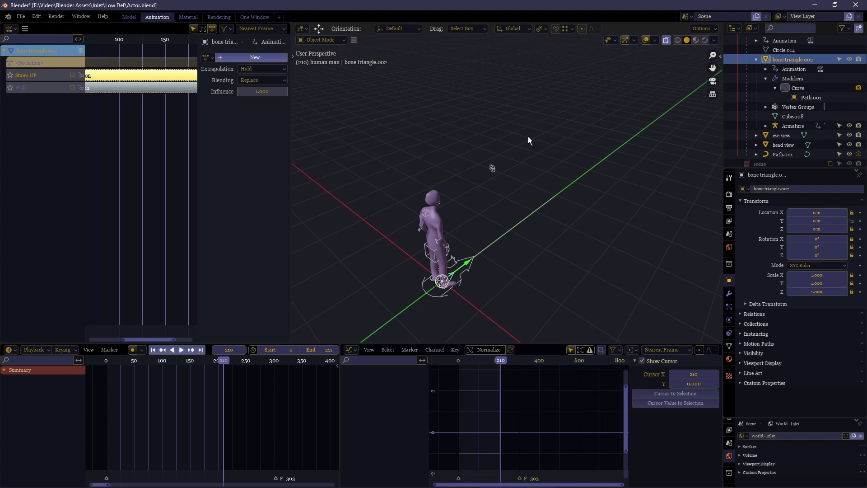
# Move the eye view and head view targets together about 5.1 m along the Y axis
pyautogui.moveTo(528, 137); pyautogui.dragTo(472, 207)
pyautogui.press('g')
pyautogui.press('y')
pyautogui.click(587, 145)
# Select the character's armature, switch it to Pose Mode and select all of its bones
pyautogui.moveTo(520, 206); pyautogui.dragTo(460, 182, button='middle')
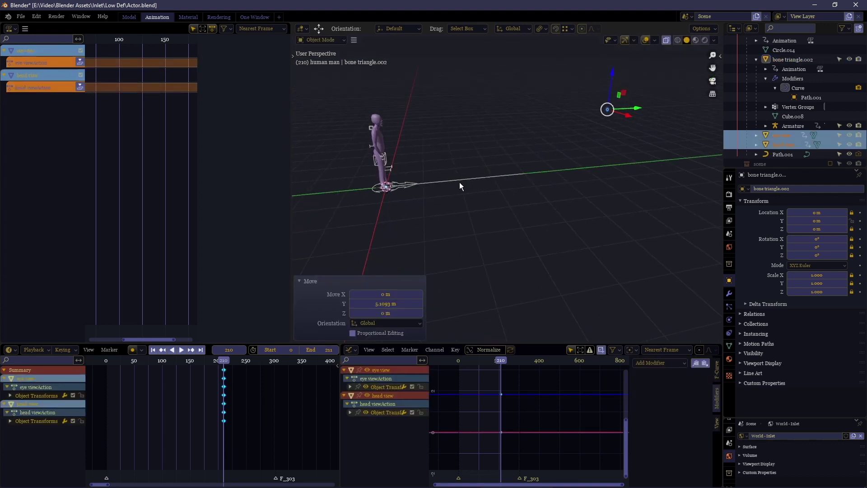
pyautogui.hotkey('shift', '`')
pyautogui.press('w')
pyautogui.press('d')
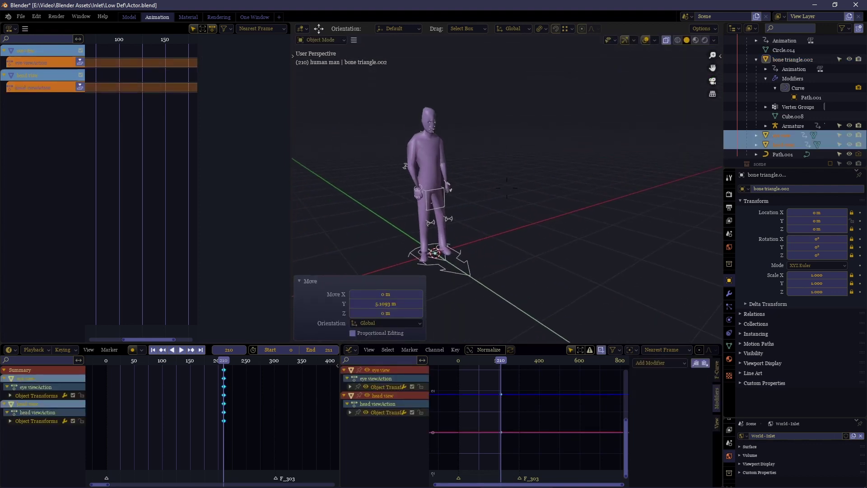
pyautogui.scroll(-1, 507, 187)
pyautogui.click(440, 205)
pyautogui.hotkey('ctrl', 'Tab')
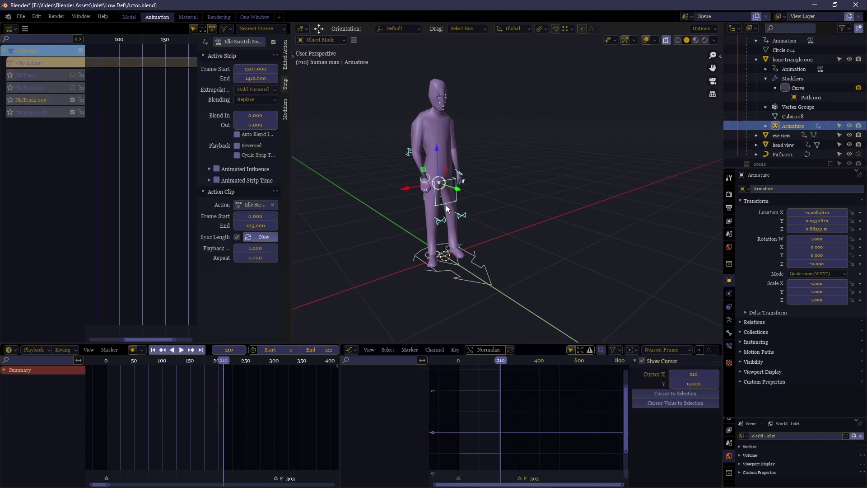
pyautogui.click(446, 205)
pyautogui.moveTo(378, 79); pyautogui.dragTo(500, 262)
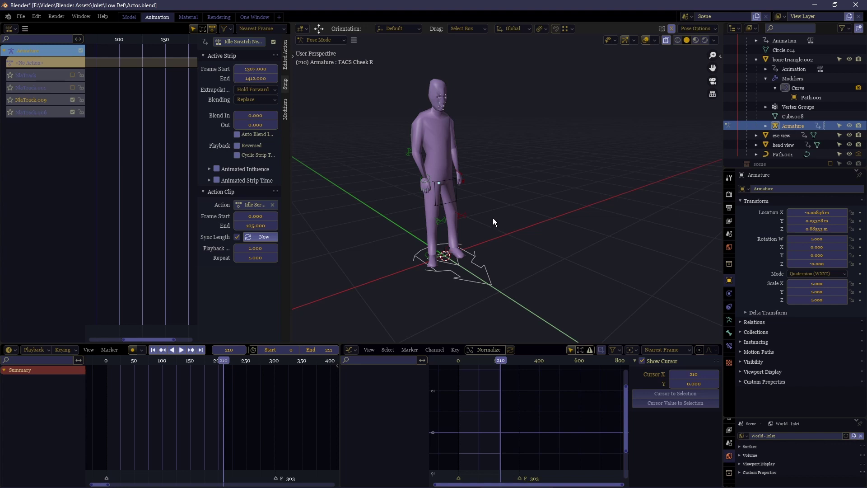
# Show the armature's NLA tracks from frame 0 to the current frame and clear the strip selection
pyautogui.moveTo(492, 218); pyautogui.dragTo(701, 135, button='middle')
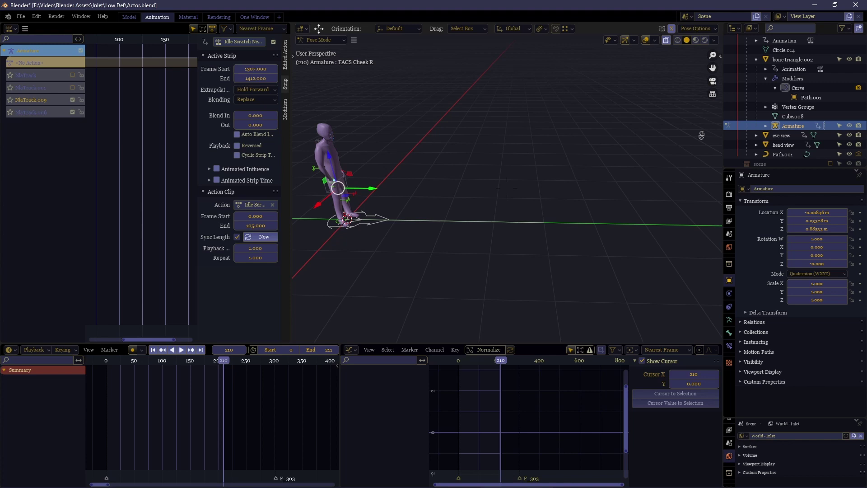
pyautogui.moveTo(507, 188); pyautogui.dragTo(508, 189, button='middle')
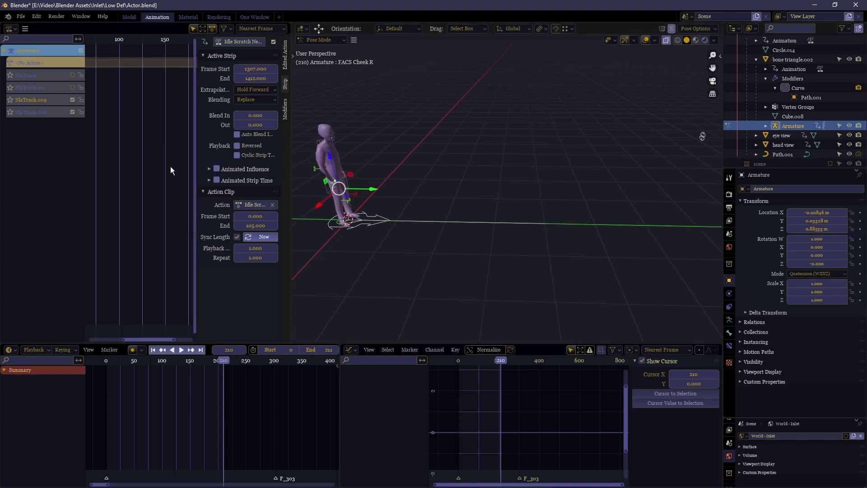
pyautogui.scroll(-9, 140, 158)
pyautogui.moveTo(140, 158); pyautogui.dragTo(137, 157, button='middle')
pyautogui.scroll(-2, 140, 158)
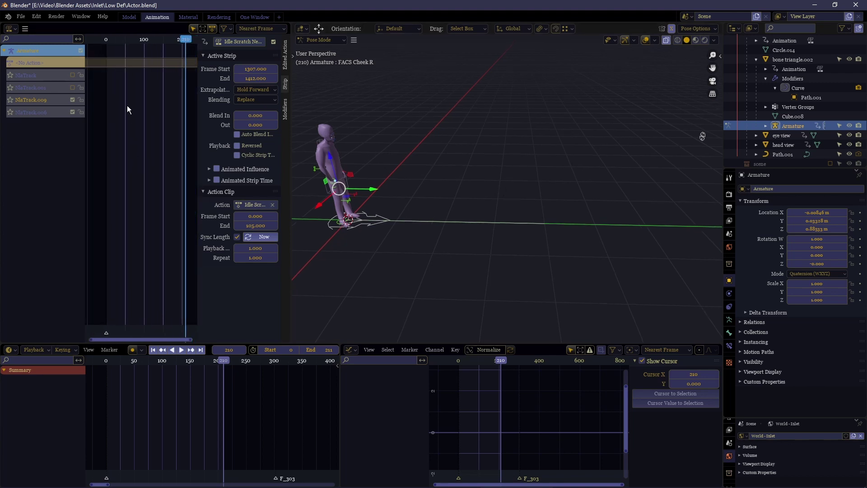
pyautogui.click(109, 95)
pyautogui.moveTo(170, 110); pyautogui.dragTo(109, 101)
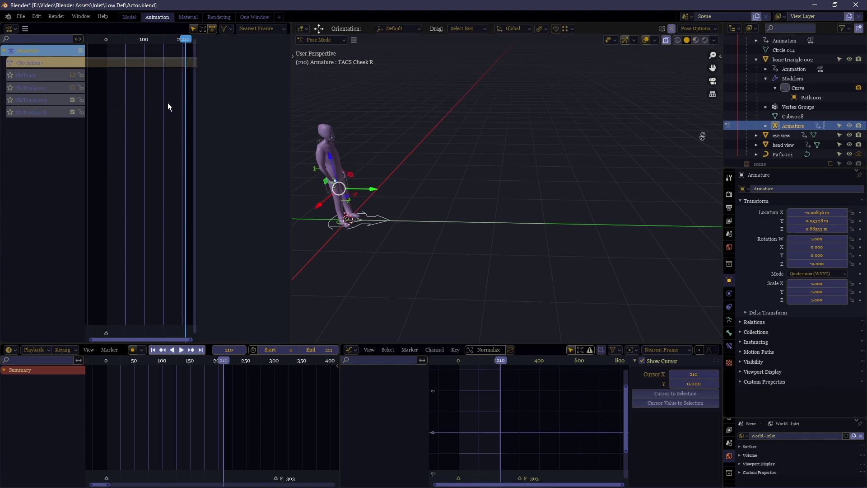
# Try moving the posed bones along the global Y axis and rotating the character around Z
pyautogui.press('g')
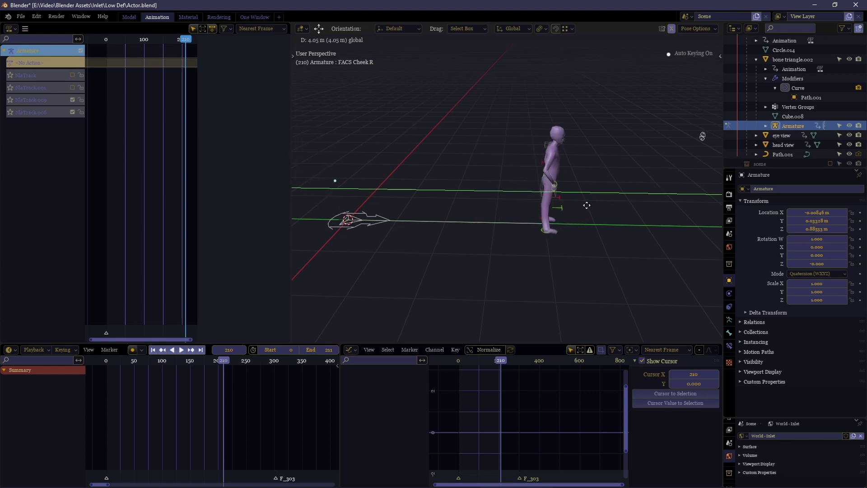
pyautogui.press('Escape')
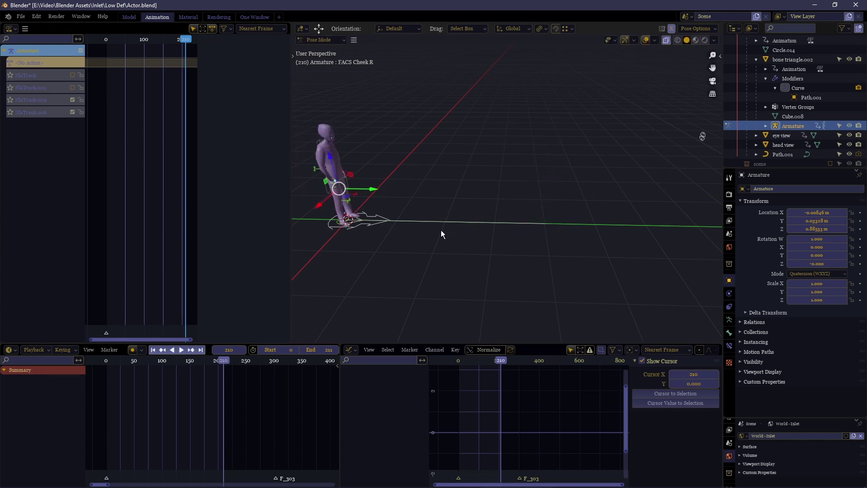
pyautogui.moveTo(406, 226); pyautogui.dragTo(494, 191, button='middle')
pyautogui.press('r')
pyautogui.press('z')
pyautogui.press('Escape')
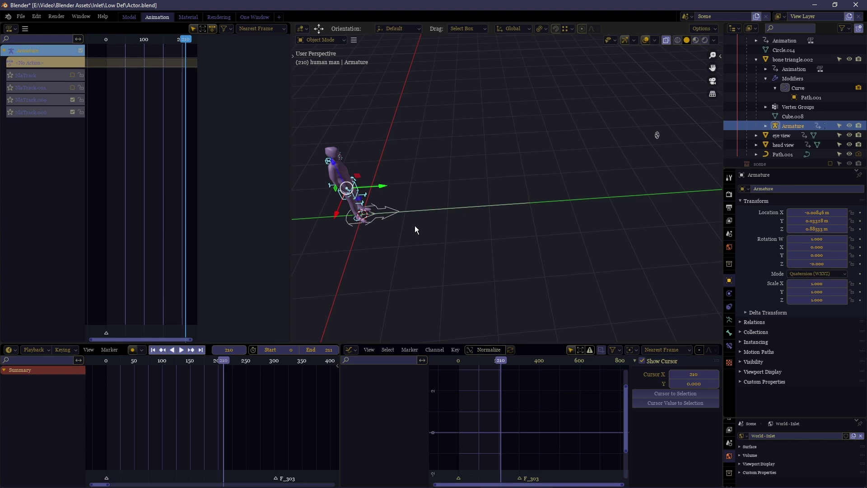
# Try moving the armature in Object Mode
pyautogui.moveTo(657, 135); pyautogui.dragTo(571, 210, button='middle')
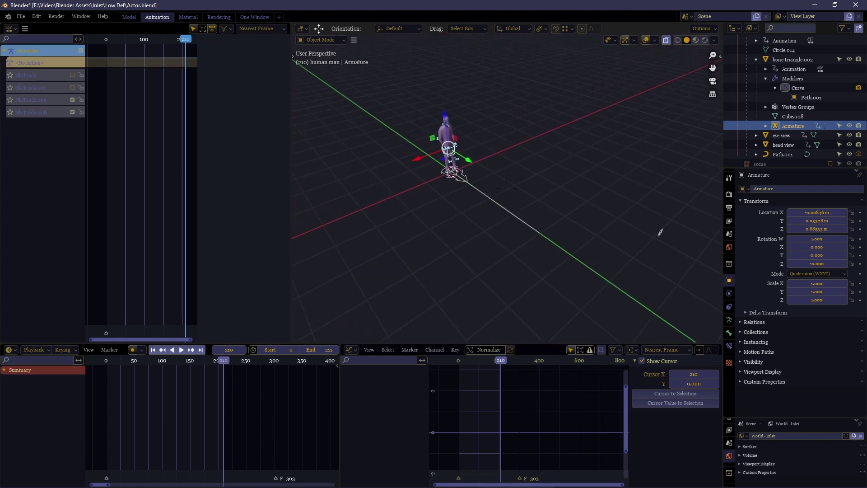
pyautogui.scroll(5, 424, 166)
pyautogui.click(424, 166)
pyautogui.click(383, 193)
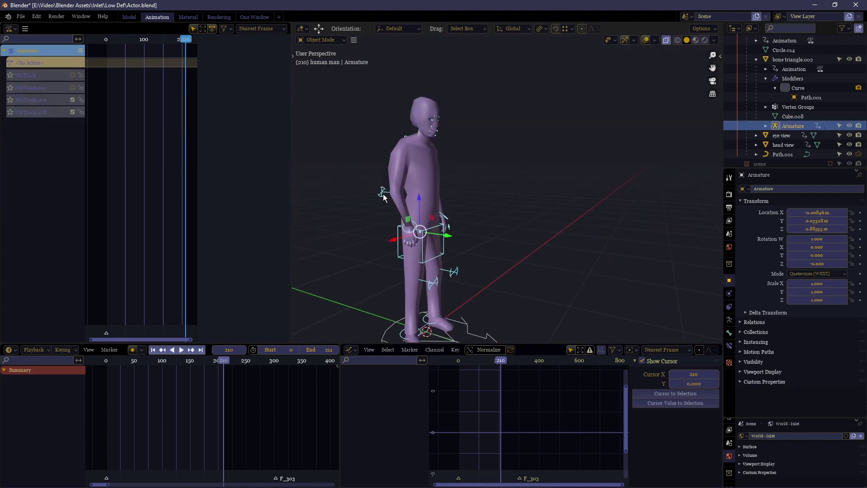
pyautogui.press('g')
pyautogui.rightClick(456, 151)
# Hide the large direction arrow object around the character's feet
pyautogui.hotkey('shift', '`')
pyautogui.moveTo(507, 187)
pyautogui.mouseDown(button='middle')
pyautogui.moveTo(506, 199)
pyautogui.moveTo(507, 191)
pyautogui.mouseUp(button='middle')
pyautogui.scroll(3, 507, 188)
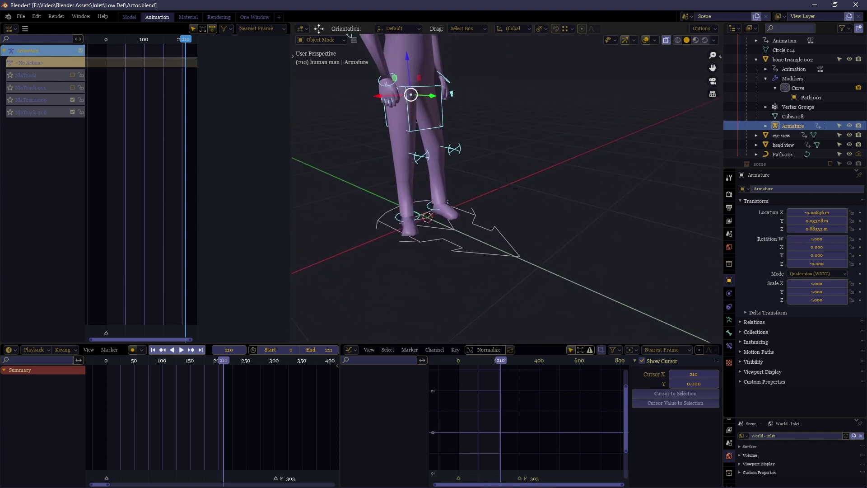
pyautogui.click(498, 282)
pyautogui.press('h')
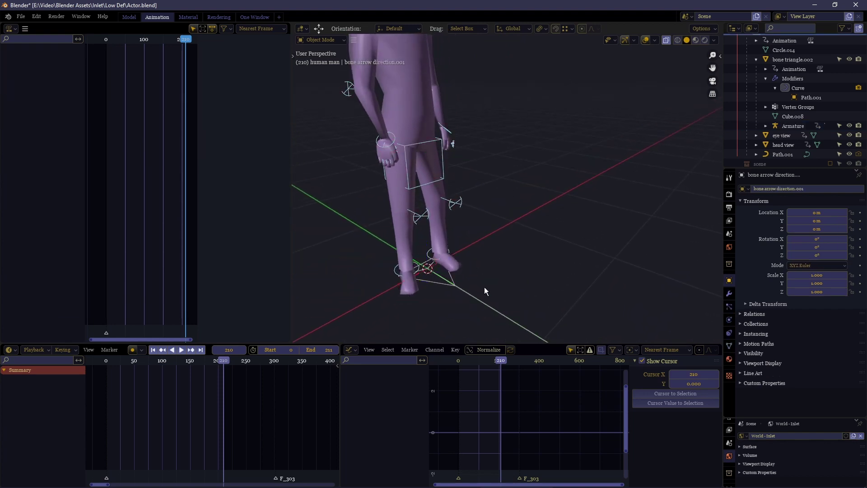
pyautogui.press('w')
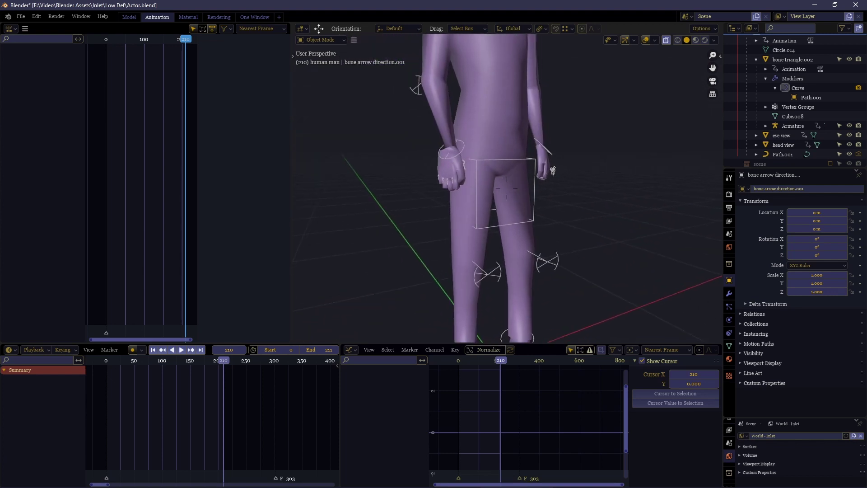
pyautogui.press('s')
pyautogui.click(507, 188)
pyautogui.click(473, 159)
pyautogui.moveTo(473, 159); pyautogui.dragTo(452, 255, button='middle')
pyautogui.press('Tab')
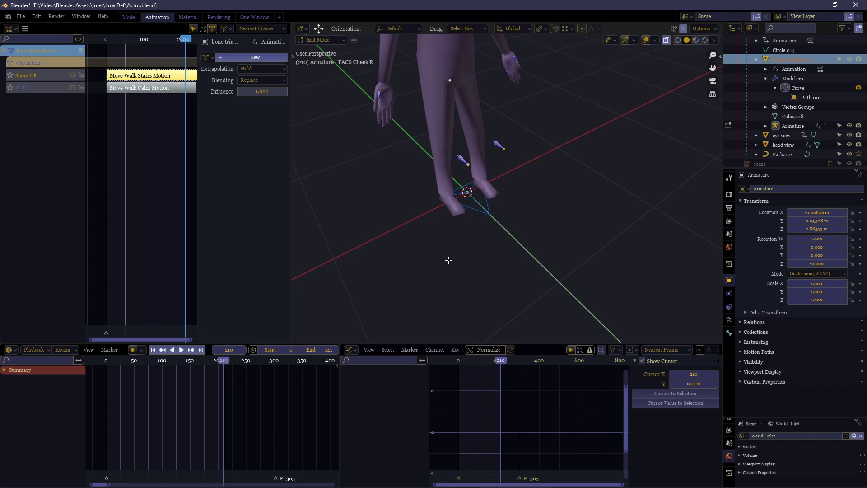
pyautogui.press('/')
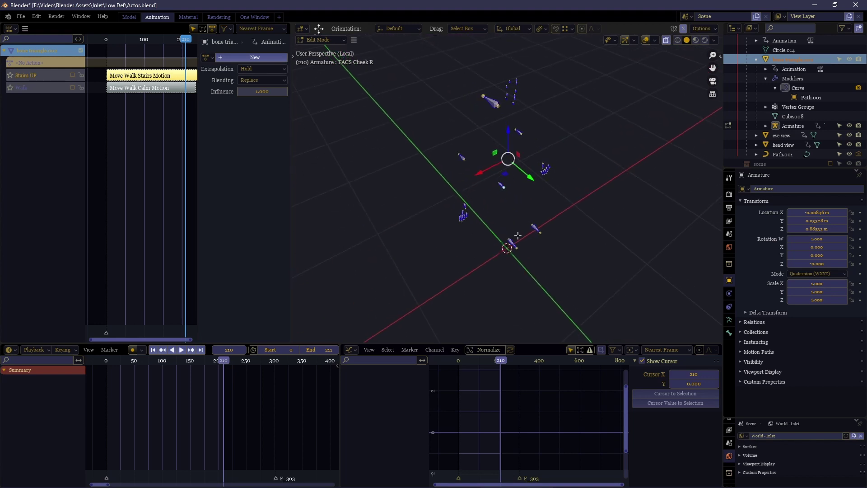
pyautogui.press('/')
pyautogui.press('Tab')
# Isolate the triangle control at the feet in local view and inspect its mesh in Edit Mode
pyautogui.click(475, 201)
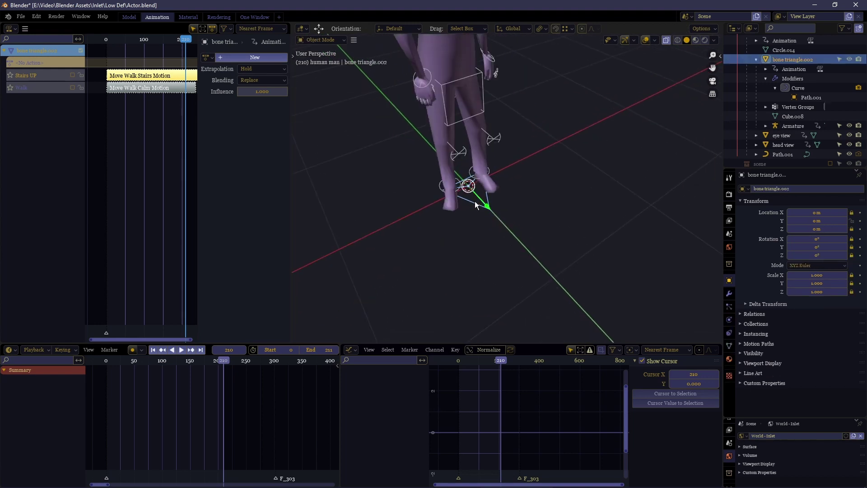
pyautogui.press('/')
pyautogui.press('Tab')
pyautogui.moveTo(510, 220); pyautogui.dragTo(509, 188, button='middle')
pyautogui.scroll(-3, 493, 219)
pyautogui.hotkey('alt', 'shift', 'z')
pyautogui.hotkey('alt', 'shift', 'z')
# Highlight the triangle's rear vertices and then its tip vertex, and return to the full scene in Object Mode
pyautogui.moveTo(392, 109); pyautogui.dragTo(484, 249)
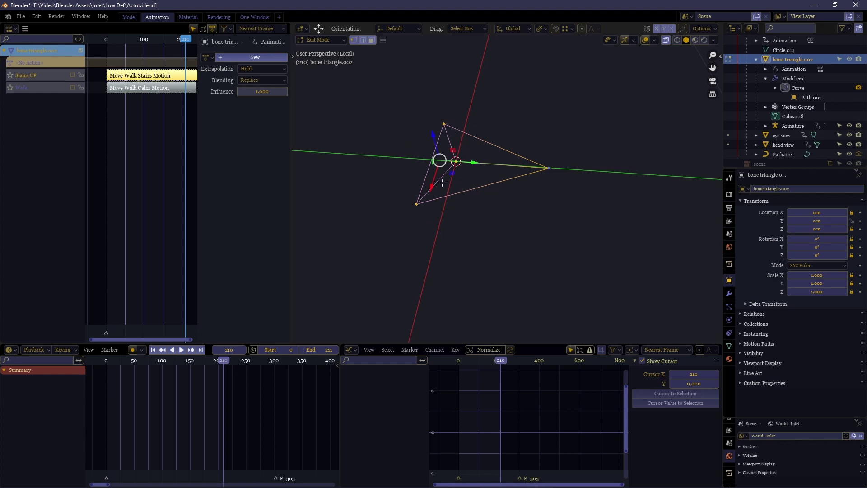
pyautogui.moveTo(349, 103); pyautogui.dragTo(455, 257)
pyautogui.moveTo(580, 150); pyautogui.dragTo(534, 213)
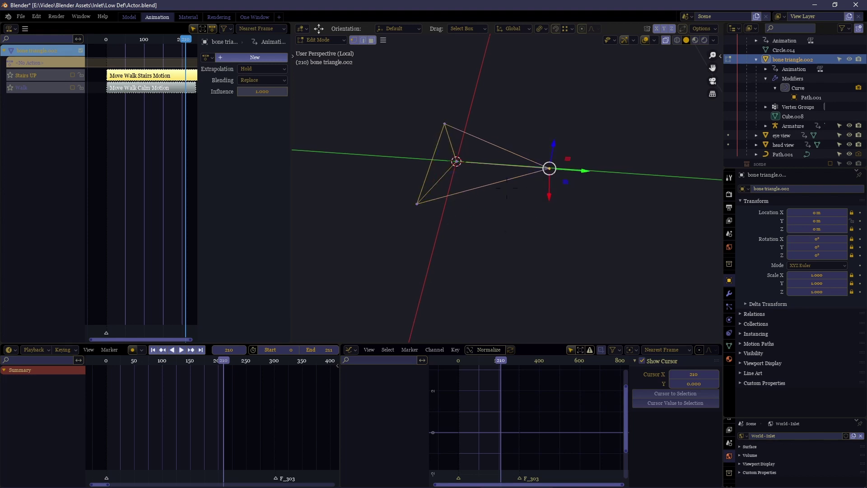
pyautogui.press('KP_Divide')
pyautogui.press('Tab')
pyautogui.hotkey('shift', '`')
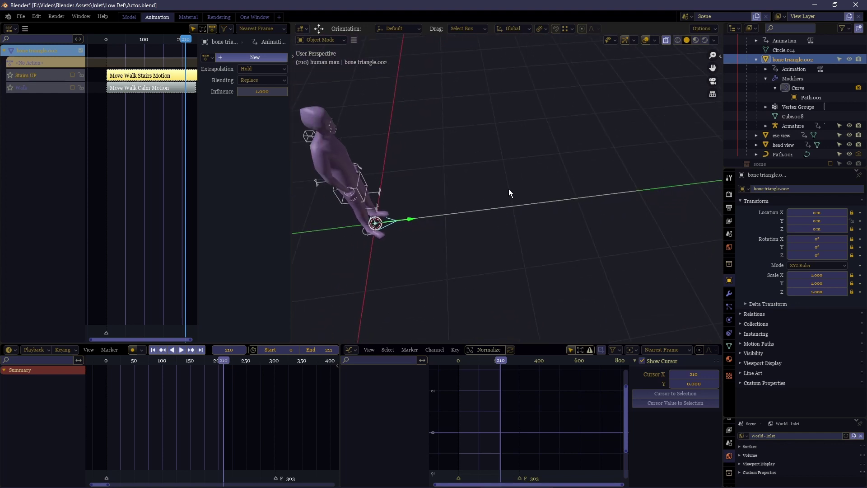
# Review the curve types available for adding, and select the existing path in front of the character
pyautogui.click(529, 206)
pyautogui.hotkey('shift', 'a')
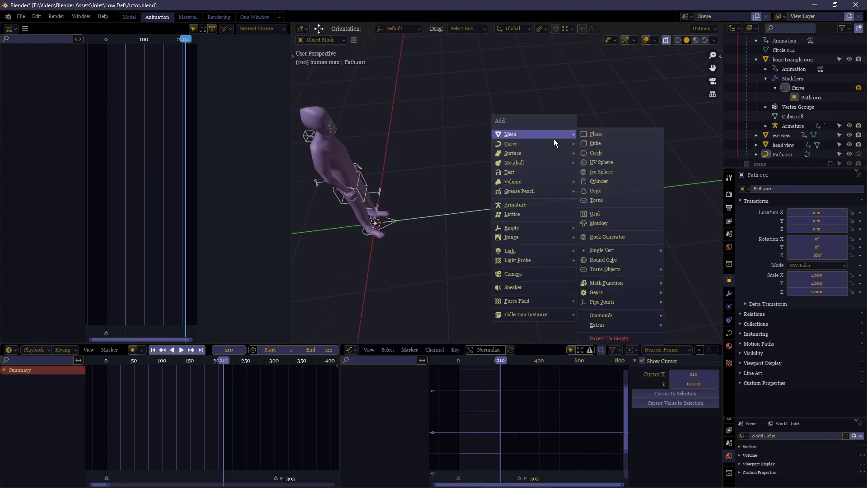
pyautogui.moveTo(537, 142)
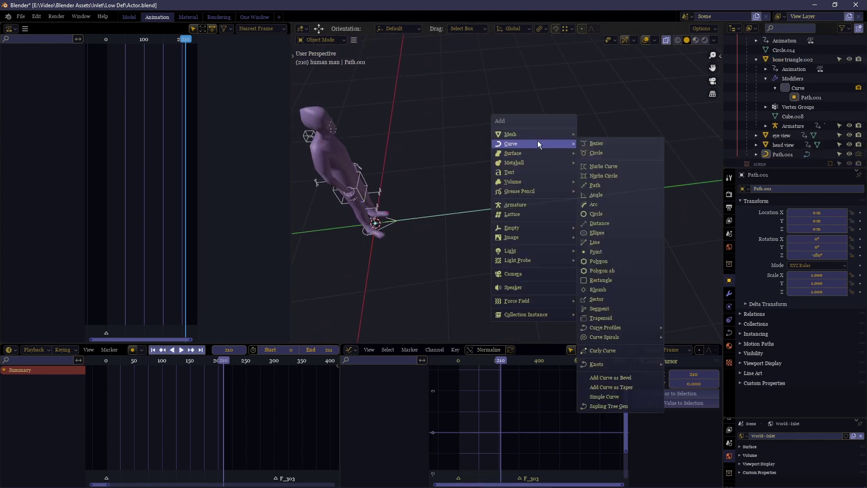
pyautogui.click(435, 216)
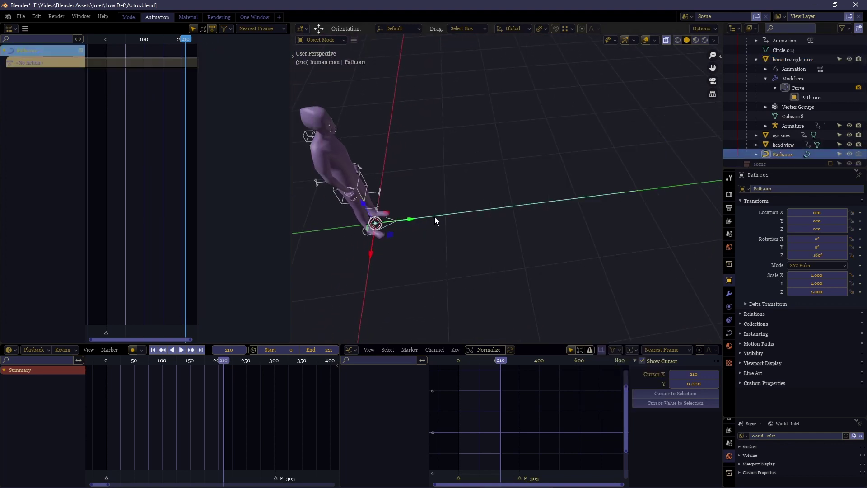
# Examine the Curve modifier on the triangle control, including its curve object and deform axis
pyautogui.click(382, 223)
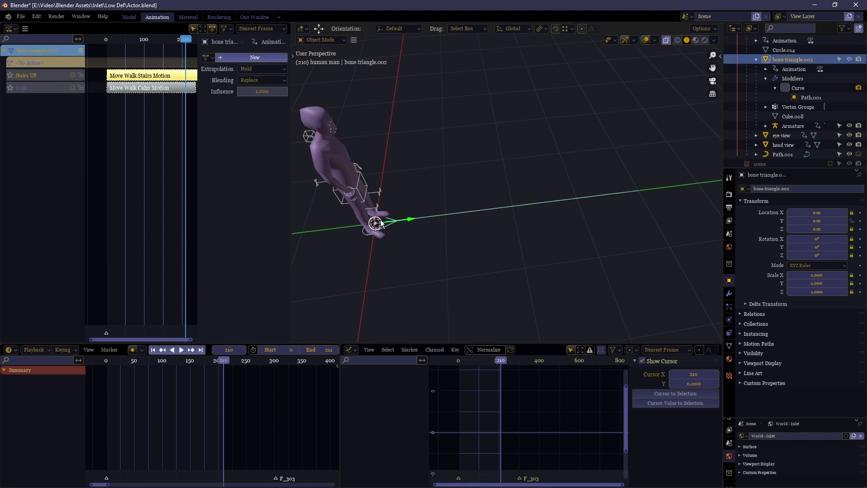
pyautogui.click(729, 294)
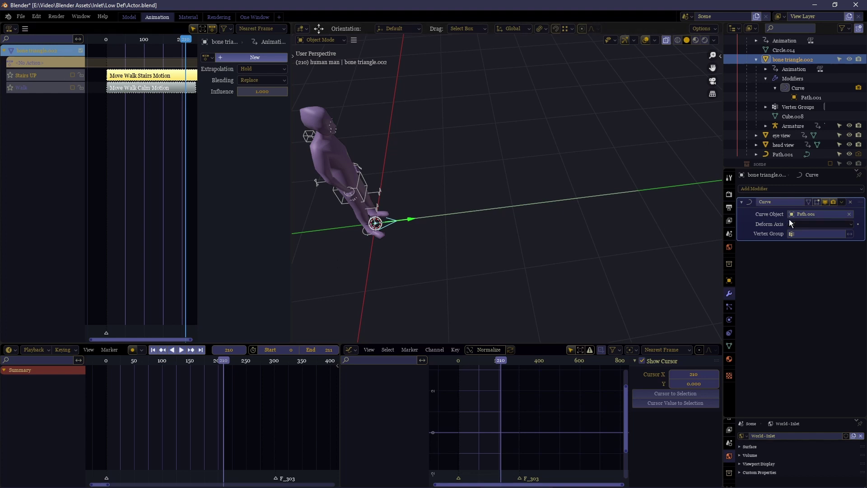
pyautogui.click(799, 223)
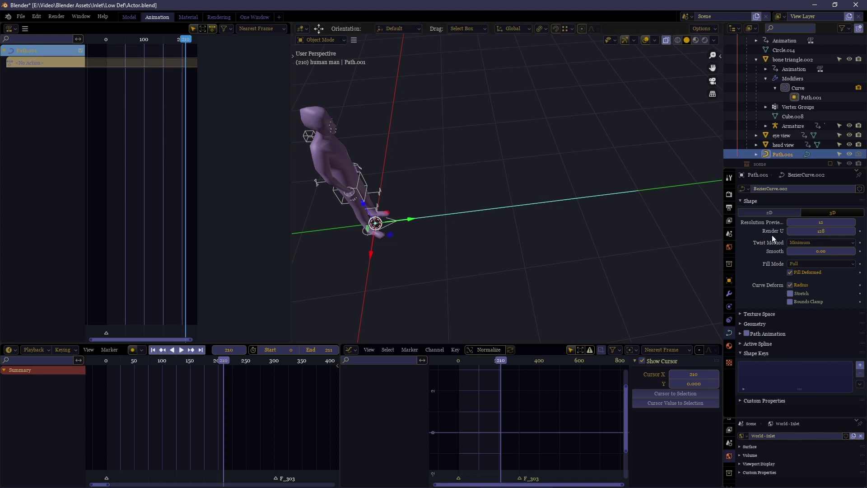
# Move the path's far end point about -2.8 m along the X axis in Edit Mode
pyautogui.keyDown('ctrl'); pyautogui.moveTo(784, 235); pyautogui.dragTo(786, 232, button='middle'); pyautogui.keyUp('ctrl')
pyautogui.press('Tab')
pyautogui.moveTo(550, 202); pyautogui.dragTo(506, 188, button='middle')
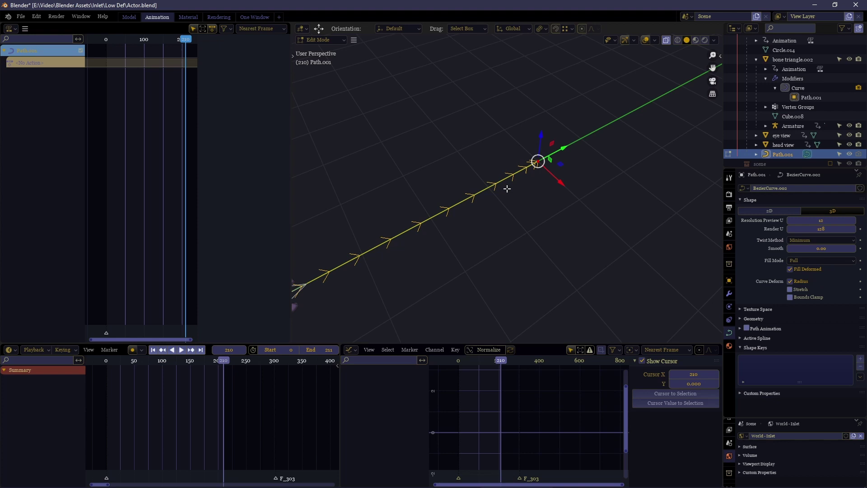
pyautogui.press('g')
pyautogui.press('x')
pyautogui.click(510, 187)
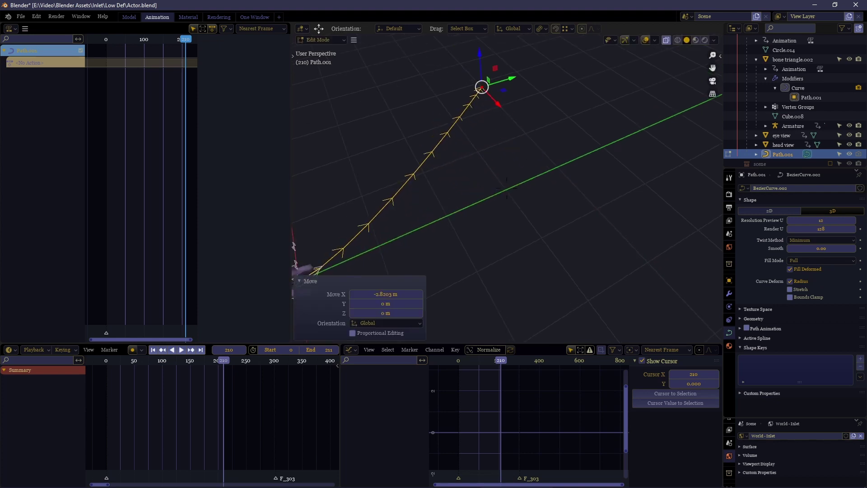
# Set the handle type of the path's far end point to Automatic and rotate it about -52° around Z
pyautogui.press('.')
pyautogui.click(507, 225)
pyautogui.press('v')
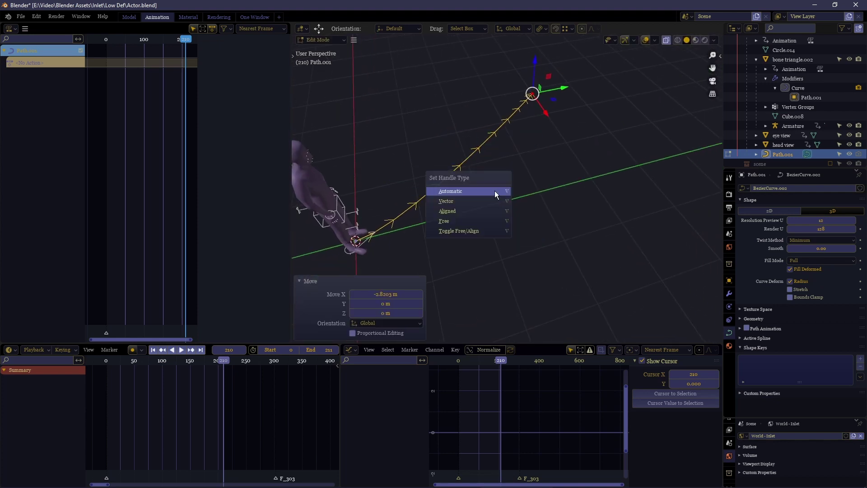
pyautogui.click(495, 191)
pyautogui.press('r')
pyautogui.press('z')
pyautogui.click(566, 222)
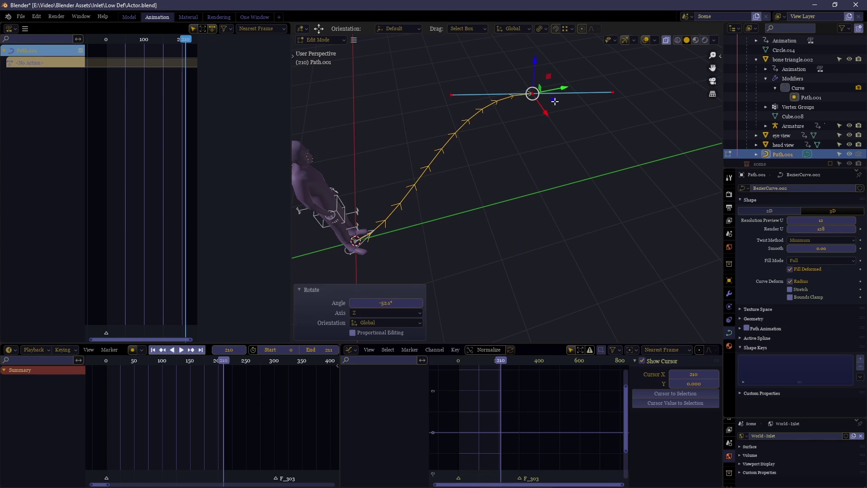
# Return to Object Mode and slide the triangle control along the Y axis to carry the character along the path
pyautogui.press('Tab')
pyautogui.click(395, 234)
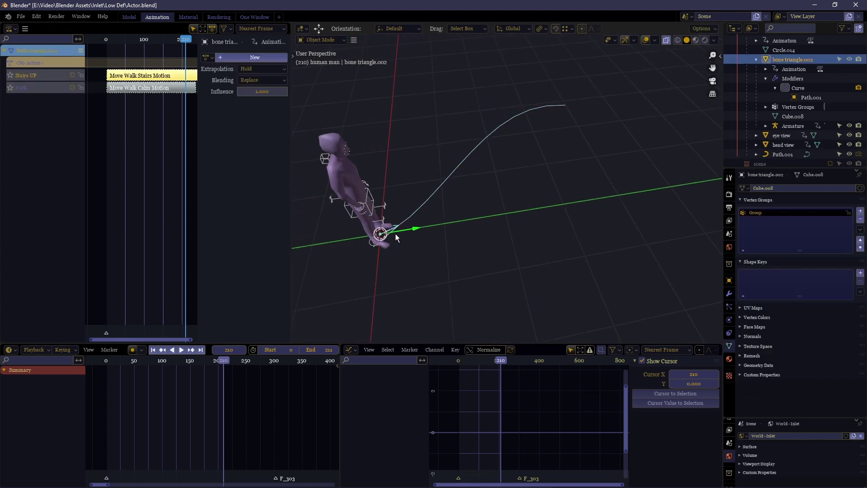
pyautogui.press('g')
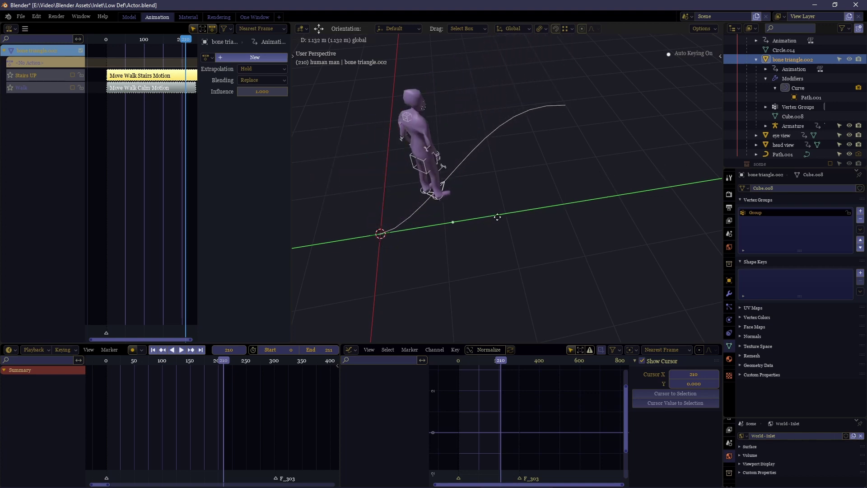
pyautogui.rightClick(591, 199)
pyautogui.press('g')
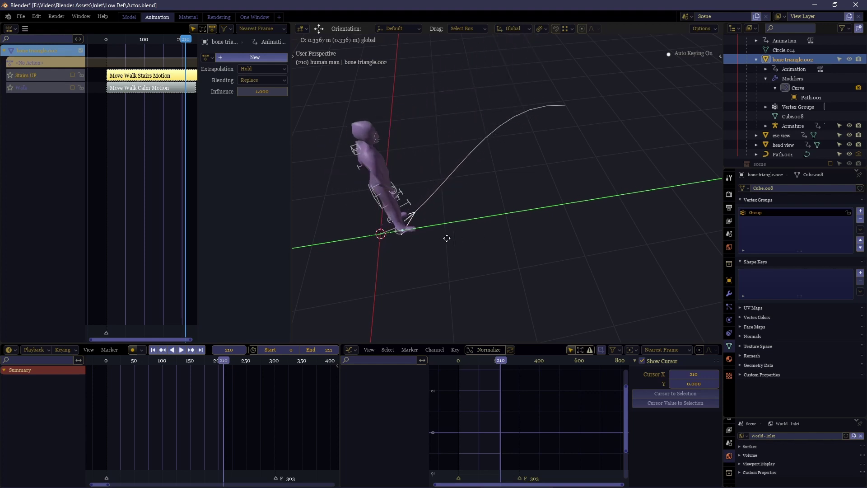
pyautogui.click(610, 184)
# Try enlarging the handles of the path's far end point in Edit Mode
pyautogui.click(453, 169)
pyautogui.press('Tab')
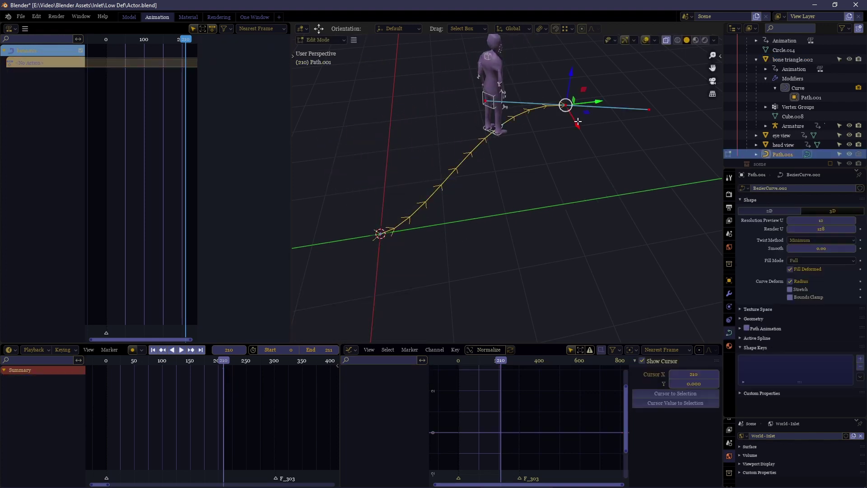
pyautogui.press('s')
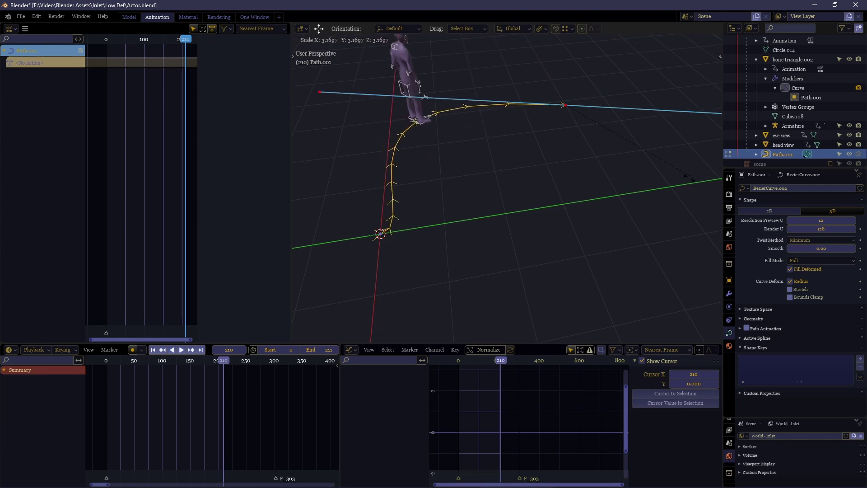
pyautogui.press('Escape')
# Subdivide the path, move the new middle point about 1.54 m in X and 1.63 m in Y, and rotate it around Z
pyautogui.rightClick(469, 154)
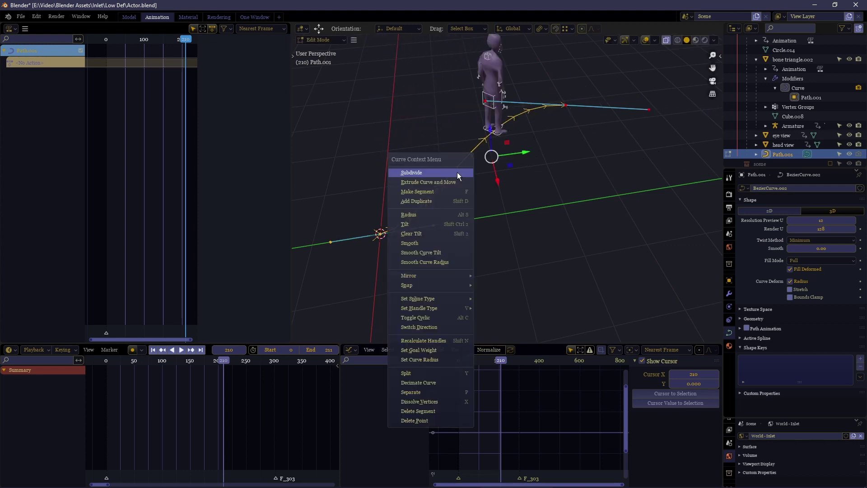
pyautogui.click(441, 174)
pyautogui.press('r')
pyautogui.press('z')
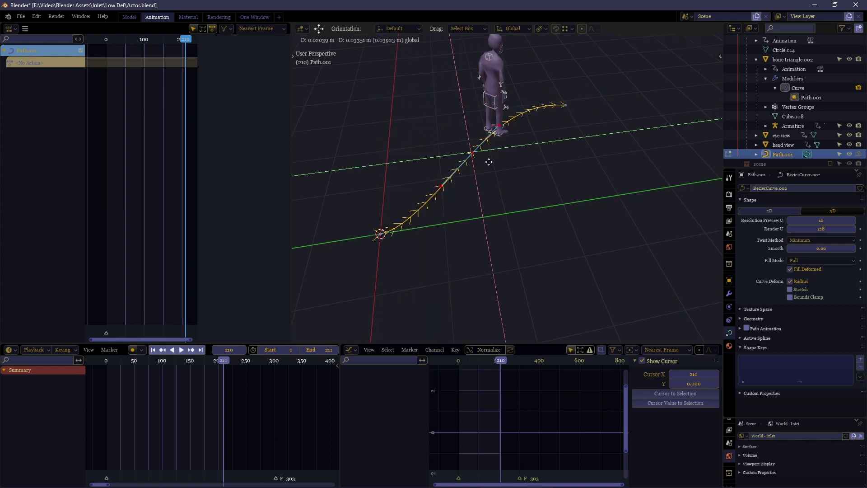
pyautogui.click(594, 146)
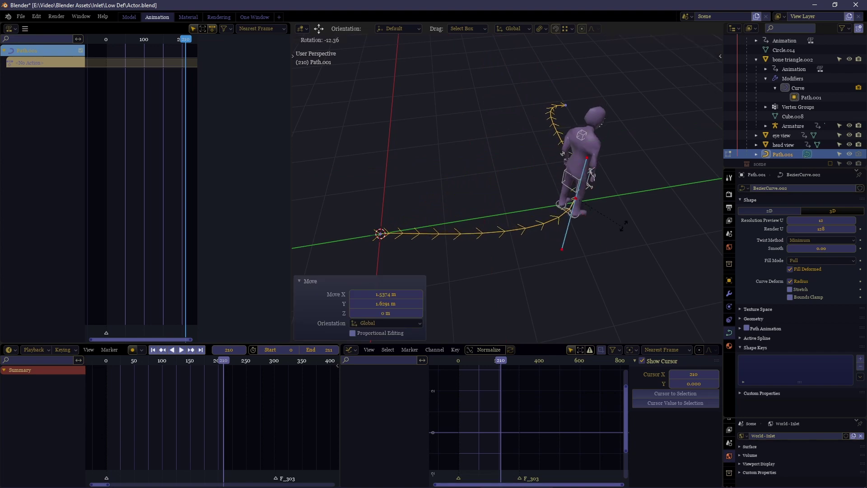
pyautogui.click(564, 106)
pyautogui.press('g')
pyautogui.rightClick(574, 212)
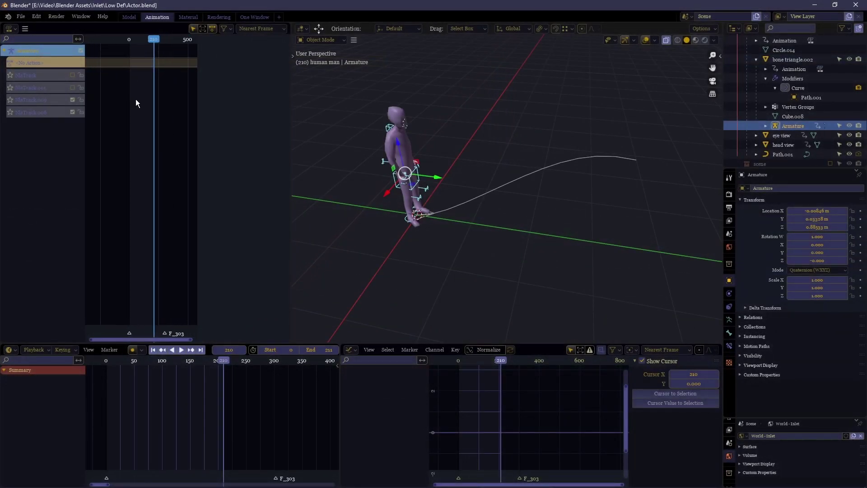
# Find the armature's Move Walk Calm strip in the NLA tracks and snap its start to frame 0
pyautogui.moveTo(135, 99); pyautogui.dragTo(89, 112, button='middle')
pyautogui.moveTo(197, 107); pyautogui.dragTo(176, 104, button='middle')
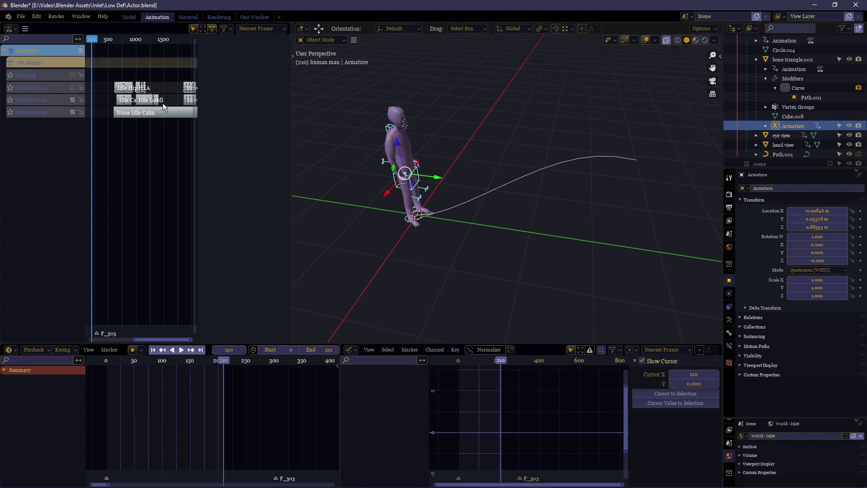
pyautogui.click(189, 101)
pyautogui.hotkey('shift', 's')
pyautogui.click(53, 98)
pyautogui.moveTo(138, 142); pyautogui.dragTo(158, 142, button='middle')
pyautogui.hotkey('shift', 'Left')
pyautogui.hotkey('shift', 's')
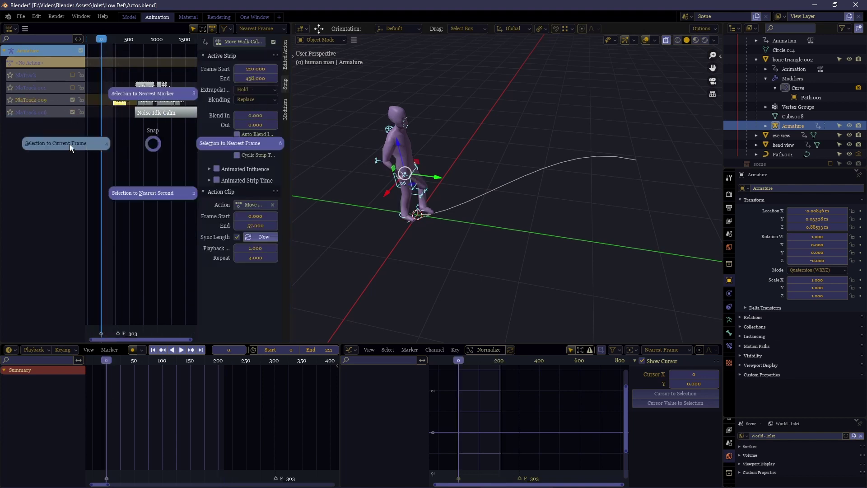
pyautogui.click(70, 144)
# Play the armature's walk cycle in place and look at the character's feet up close
pyautogui.press('space')
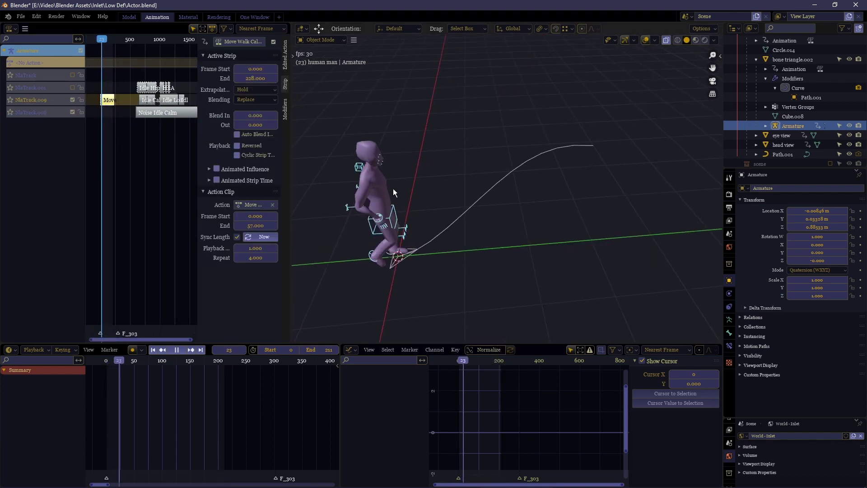
pyautogui.press('space')
pyautogui.hotkey('shift', '`')
pyautogui.press('w')
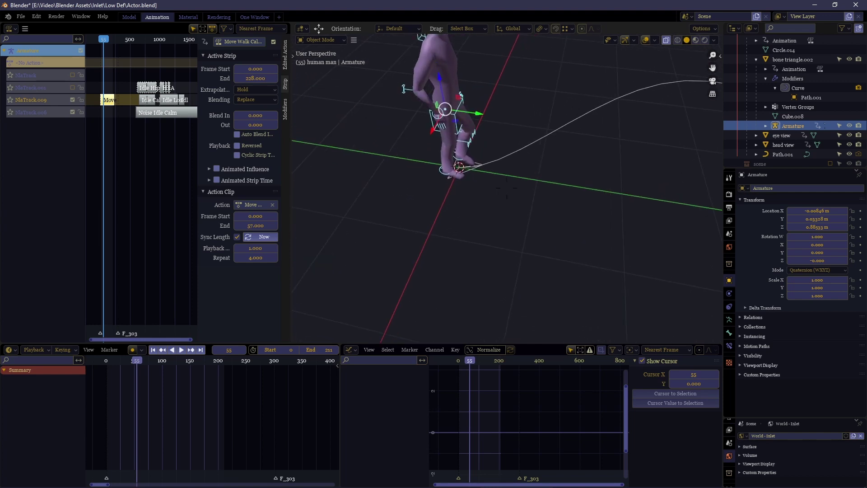
pyautogui.moveTo(506, 189); pyautogui.dragTo(507, 191, button='middle')
# On the triangle control, enable the Walk track instead of Stairs UP and select its Move Walk Calm Motion strip
pyautogui.click(473, 191)
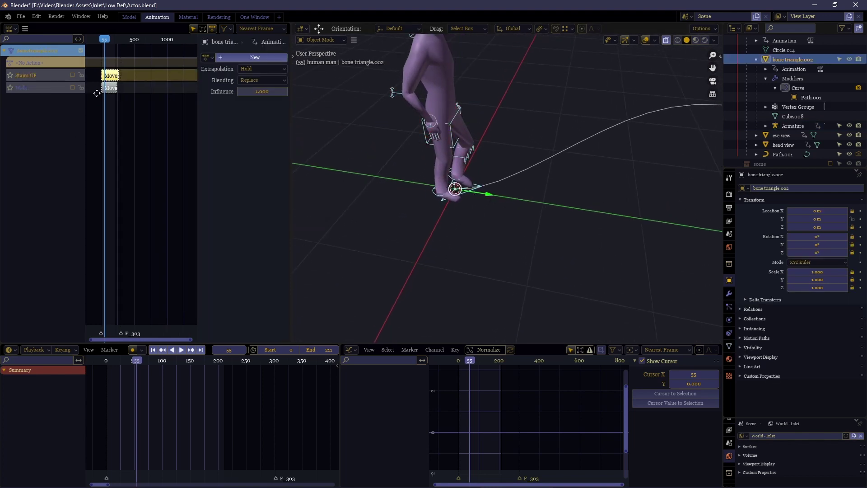
pyautogui.keyDown('ctrl'); pyautogui.moveTo(96, 93); pyautogui.dragTo(123, 102, button='middle'); pyautogui.keyUp('ctrl')
pyautogui.click(148, 87)
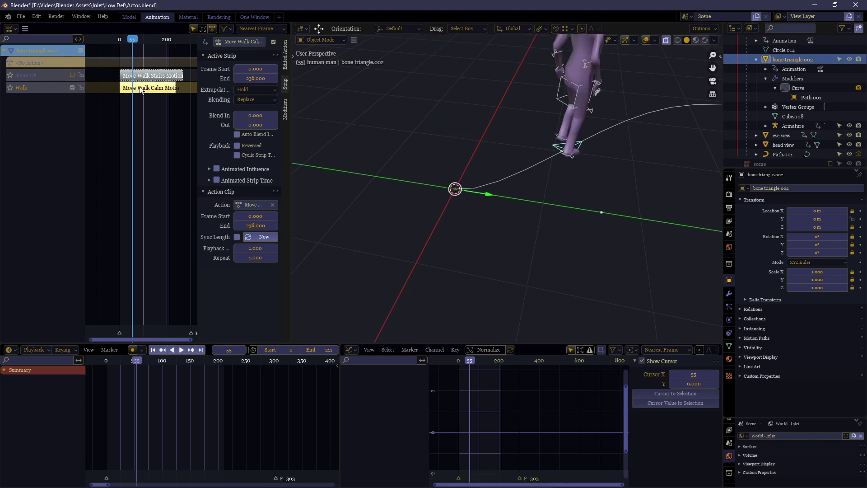
# Open the Move Walk Calm Motion strip for tweaking and examine its motion keyframes in the graph
pyautogui.press('Tab')
pyautogui.scroll(9, 474, 400)
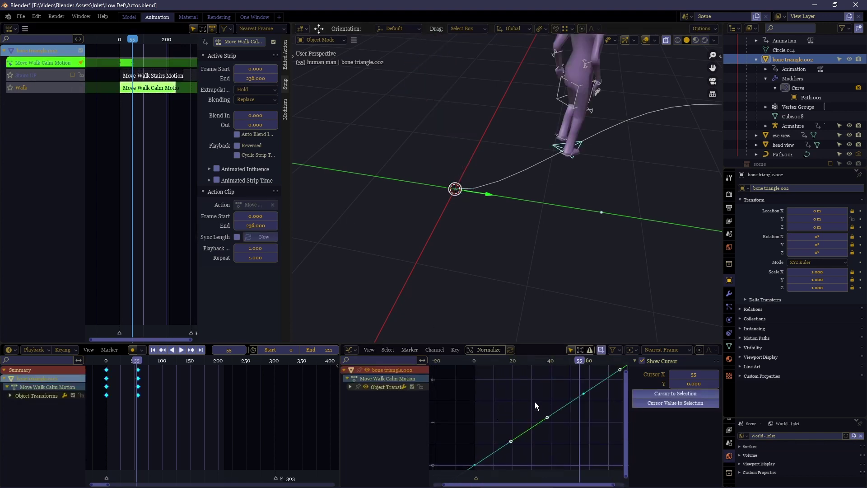
pyautogui.moveTo(504, 445); pyautogui.dragTo(594, 384)
# Examine the triangle control, its origin on the Y axis and the path together in the viewport
pyautogui.moveTo(543, 229); pyautogui.dragTo(507, 188, button='middle')
pyautogui.moveTo(369, 197); pyautogui.dragTo(736, 155)
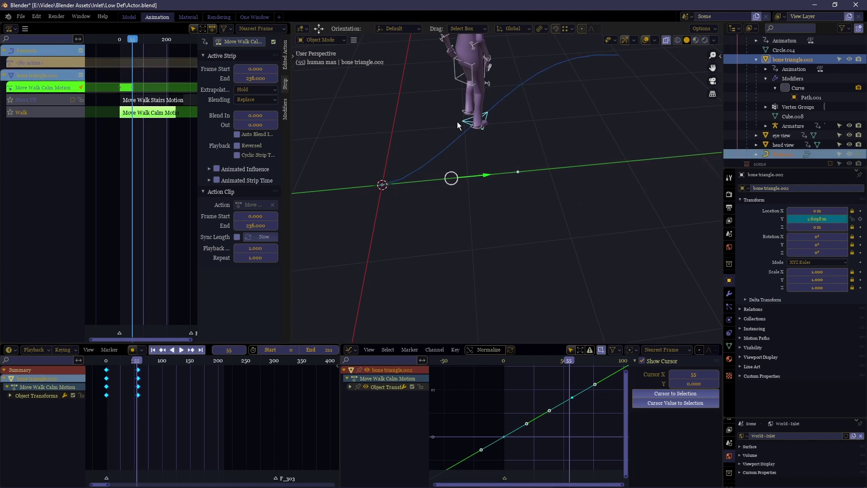
pyautogui.click(469, 125)
pyautogui.moveTo(553, 169); pyautogui.dragTo(439, 144)
pyautogui.rightClick(439, 144)
pyautogui.moveTo(606, 54); pyautogui.dragTo(509, 188, button='middle')
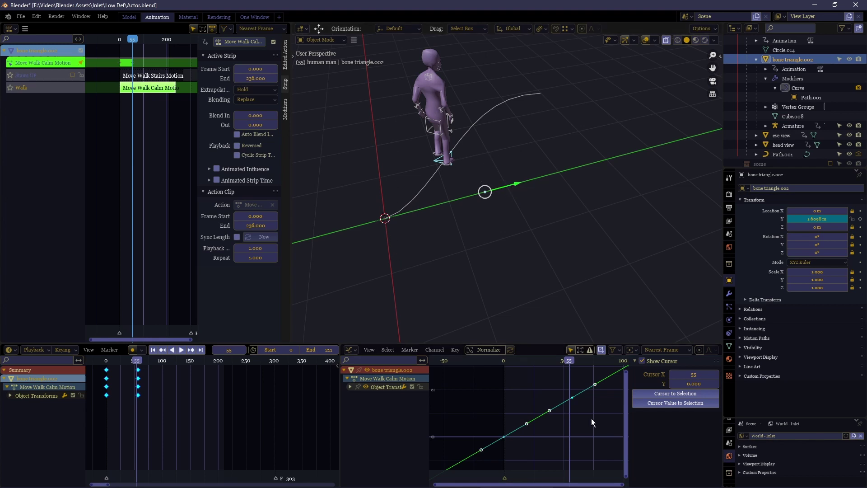
# Review the Cycles modifier on the triangle's motion curve and play the character's walk along the path
pyautogui.click(573, 397)
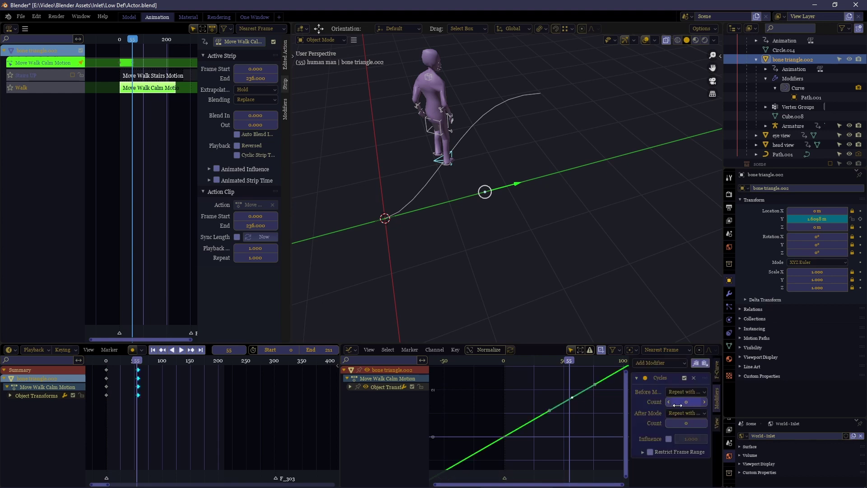
pyautogui.click(683, 377)
pyautogui.click(684, 377)
pyautogui.press('space')
pyautogui.moveTo(525, 213); pyautogui.dragTo(552, 87, button='middle')
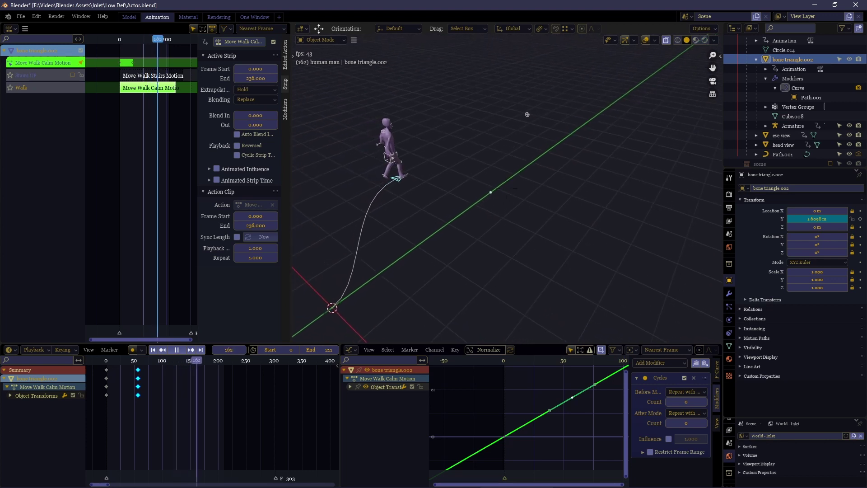
pyautogui.click(507, 188)
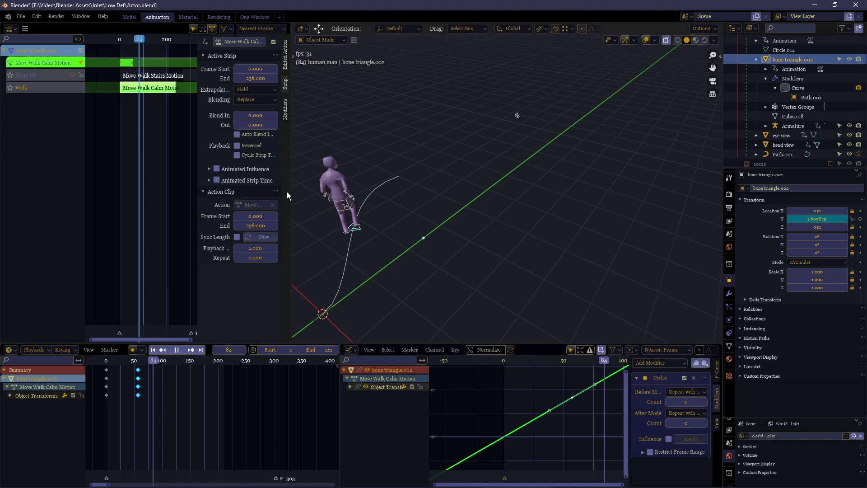
pyautogui.press('space')
# Leave strip tweaking and shorten the Move Walk Calm Motion action clip to end at frame 140.1
pyautogui.press('Tab')
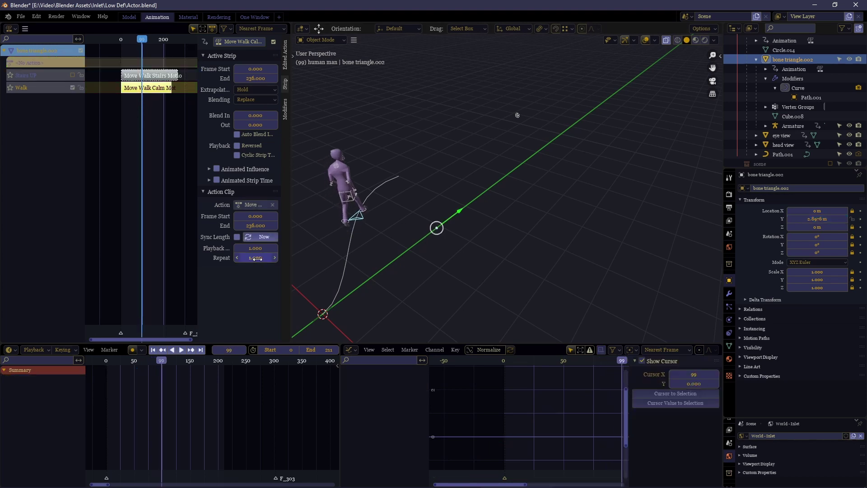
pyautogui.moveTo(149, 36)
pyautogui.mouseDown()
pyautogui.moveTo(152, 43)
pyautogui.moveTo(122, 45)
pyautogui.moveTo(160, 48)
pyautogui.moveTo(143, 52)
pyautogui.mouseUp()
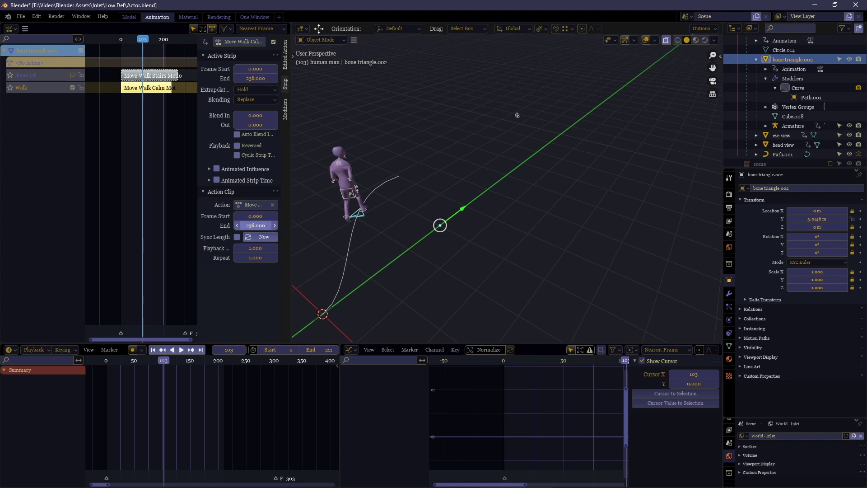
pyautogui.moveTo(256, 226); pyautogui.dragTo(189, 225)
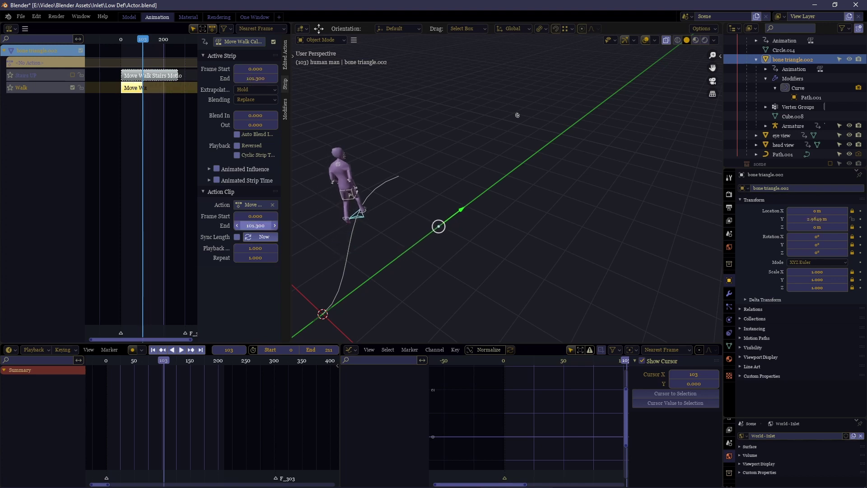
pyautogui.click(141, 109)
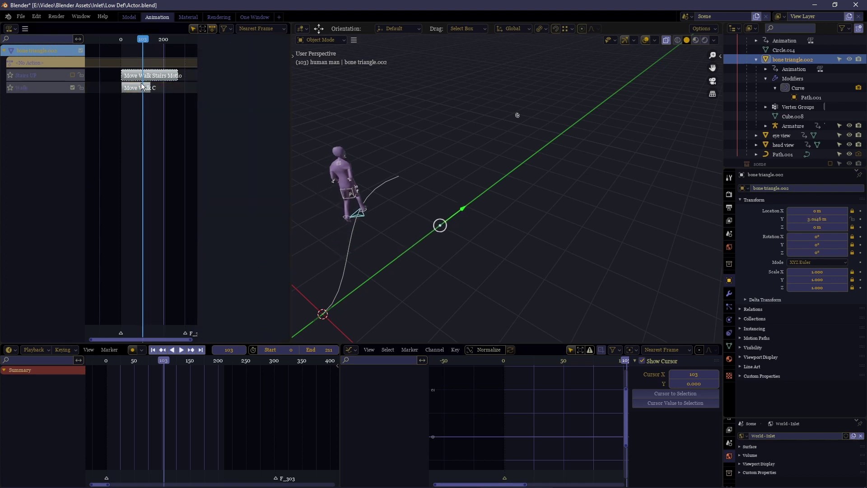
# Reopen the shortened Walk strip for tweaking and examine its action clip settings and motion curve
pyautogui.click(140, 89)
pyautogui.press('Tab')
pyautogui.moveTo(419, 255); pyautogui.dragTo(419, 255)
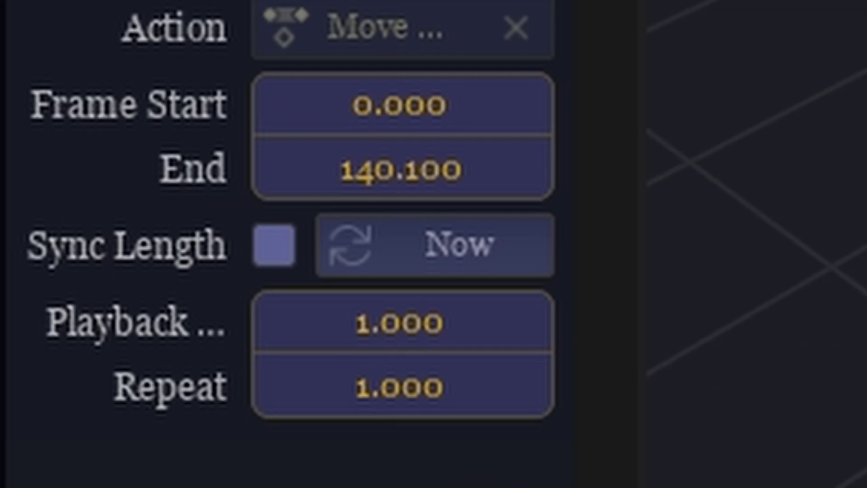
pyautogui.moveTo(549, 401); pyautogui.dragTo(535, 385)
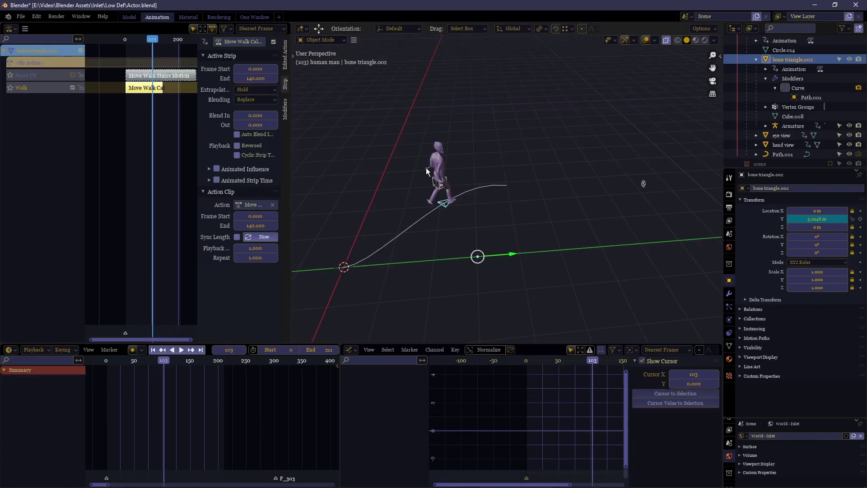
# Select the armature and move its second Move Walk Calm strip to start at frame 104, with a 5-frame Blend In
pyautogui.click(427, 167)
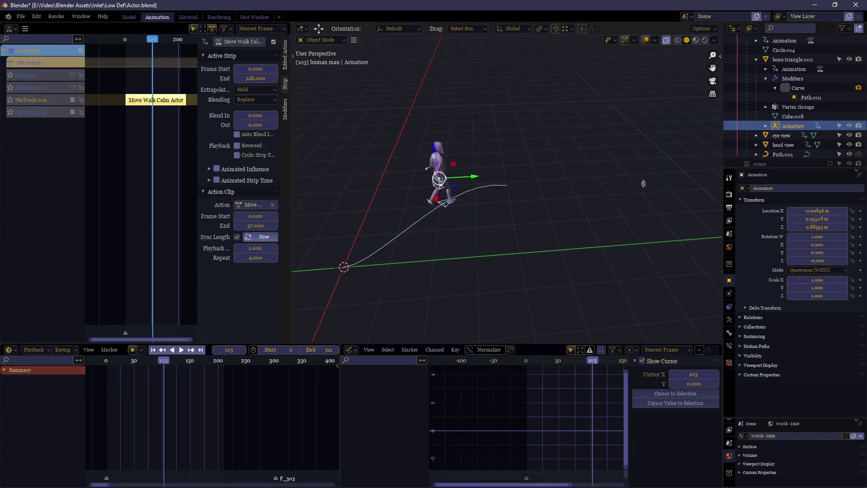
pyautogui.hotkey('shift', '`')
pyautogui.press('w')
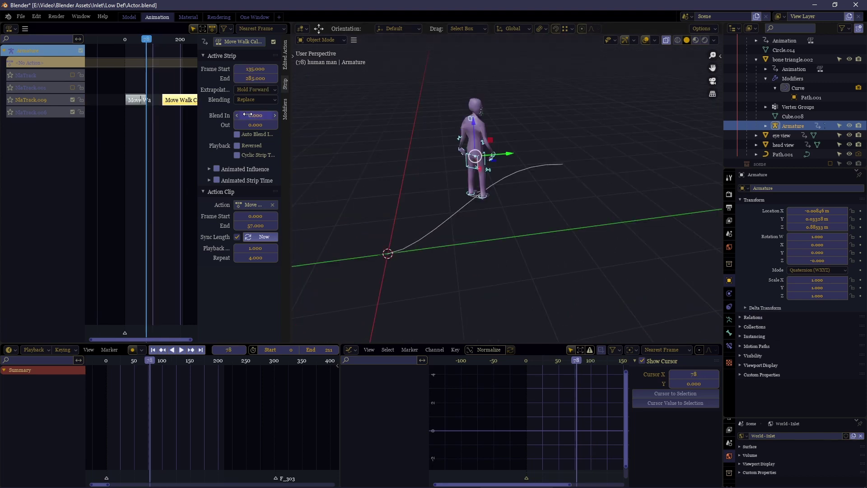
pyautogui.moveTo(170, 100); pyautogui.dragTo(161, 100)
# Play and scrub through the gap between the armature's two walk strips, stopping at frame 77
pyautogui.press('space')
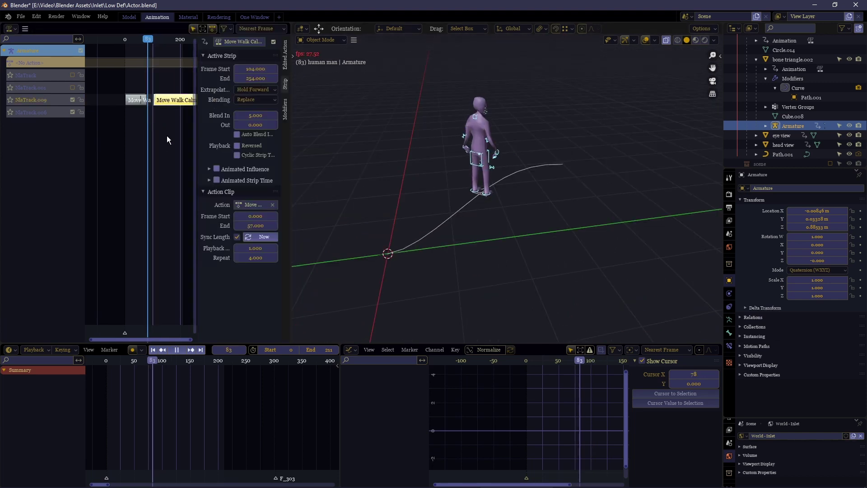
pyautogui.press('space')
pyautogui.click(142, 39)
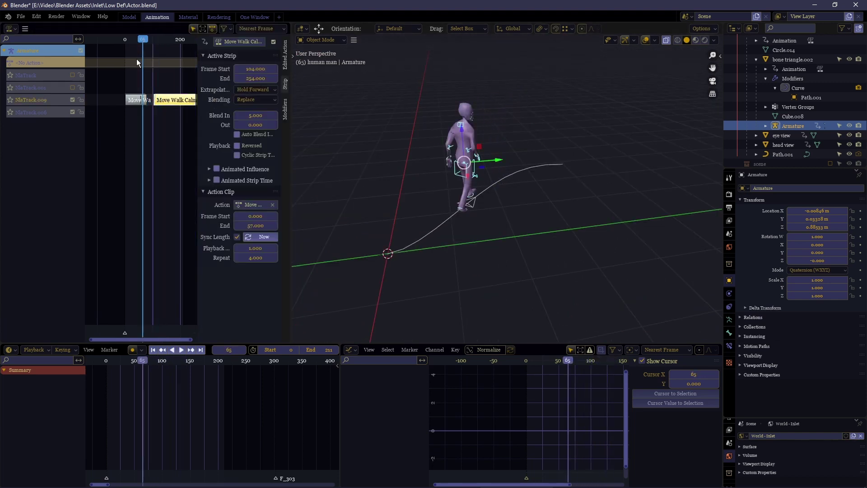
pyautogui.keyDown('ctrl'); pyautogui.moveTo(136, 59); pyautogui.dragTo(164, 135, button='middle'); pyautogui.keyUp('ctrl')
pyautogui.press('space')
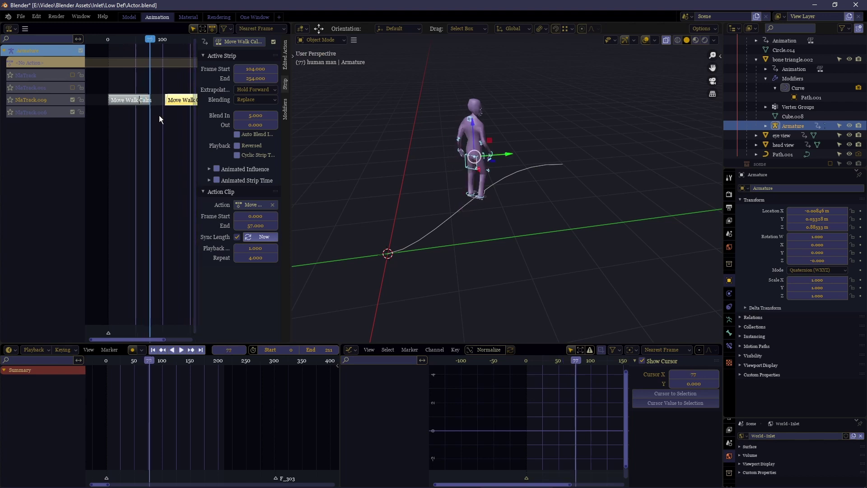
pyautogui.click(475, 198)
pyautogui.click(475, 199)
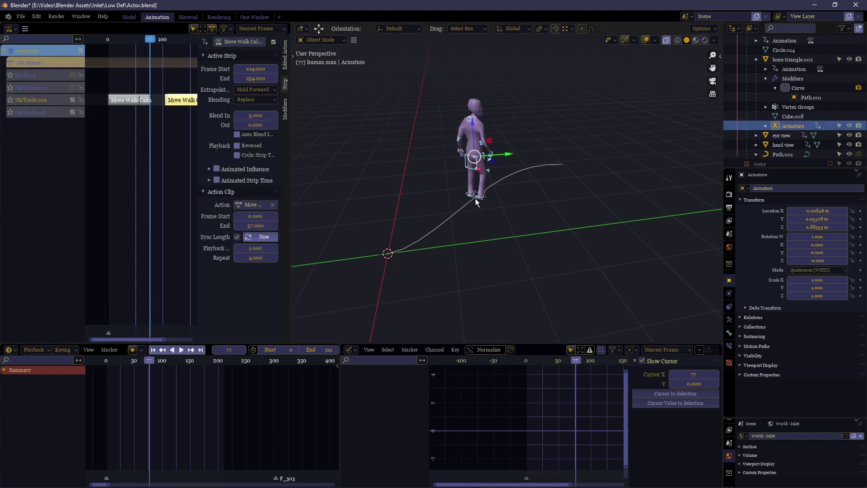
# Select the triangle control at the character's feet and split its Move Walk Calm Motion strip at frame 77
pyautogui.click(475, 199)
pyautogui.click(475, 198)
pyautogui.click(475, 199)
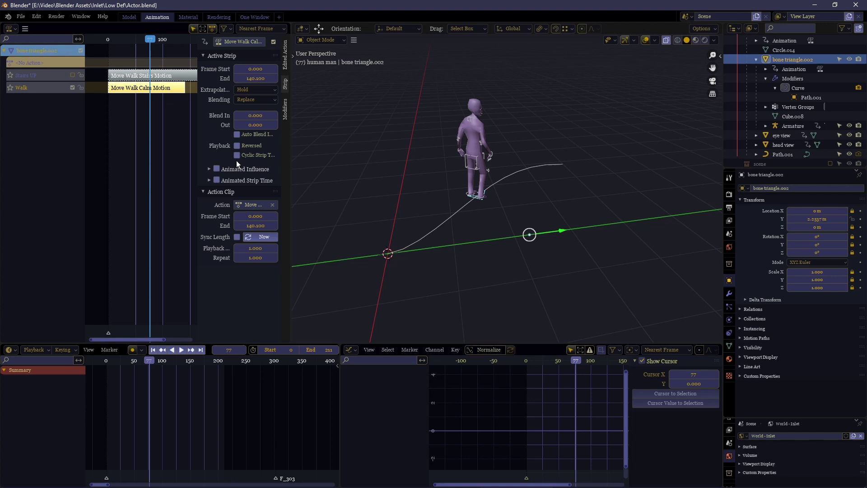
pyautogui.scroll(10, 500, 218)
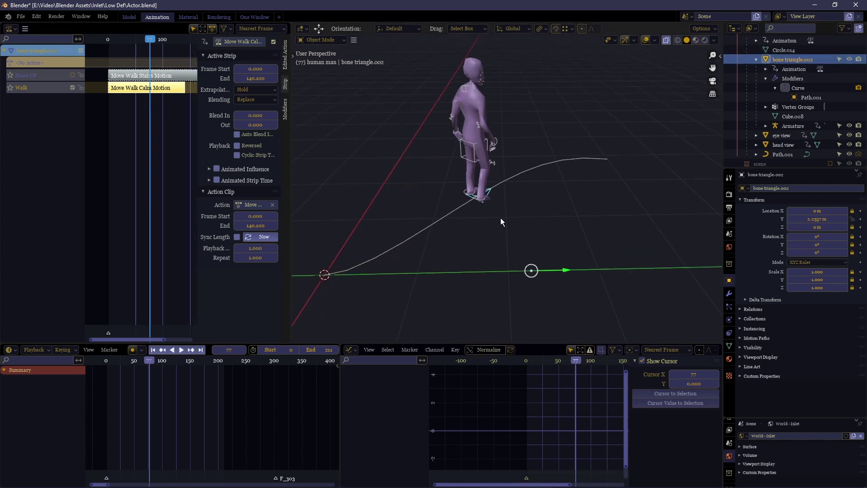
pyautogui.scroll(-10, 507, 187)
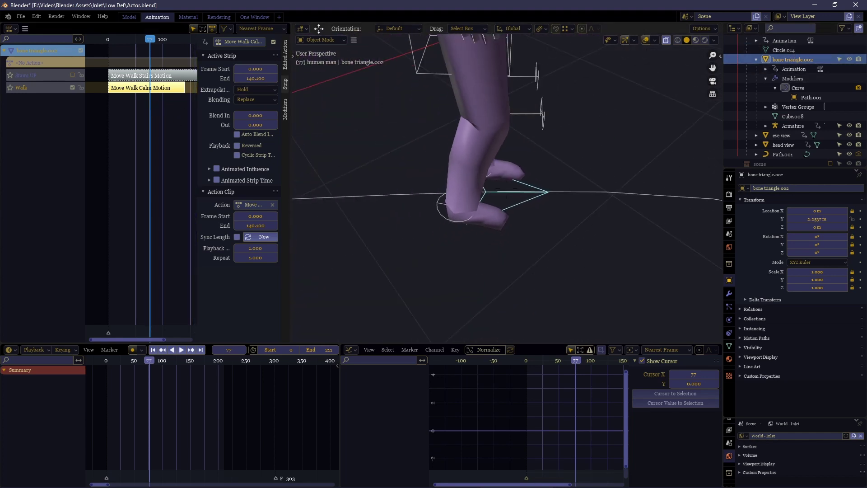
pyautogui.moveTo(507, 187); pyautogui.dragTo(397, 180, button='middle')
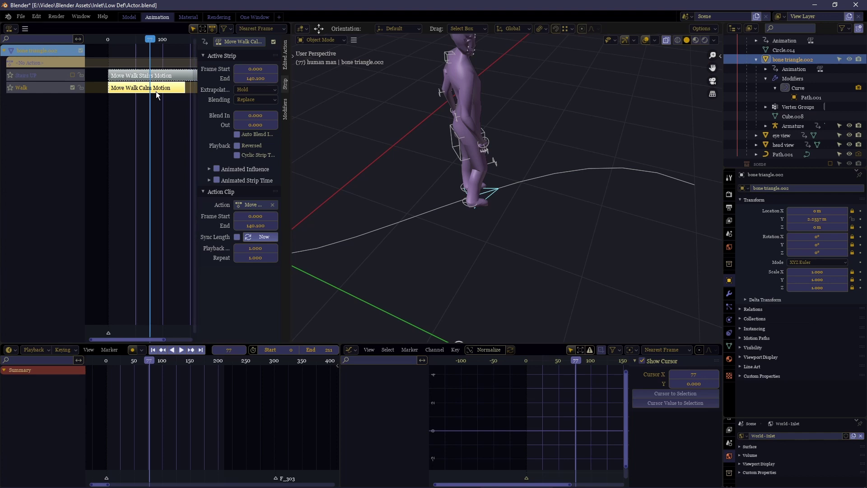
pyautogui.press('y')
pyautogui.click(132, 92)
# Move the second part of the split walk strip to start at frame 105, playing through the gap to judge the timing
pyautogui.moveTo(159, 87); pyautogui.dragTo(165, 87)
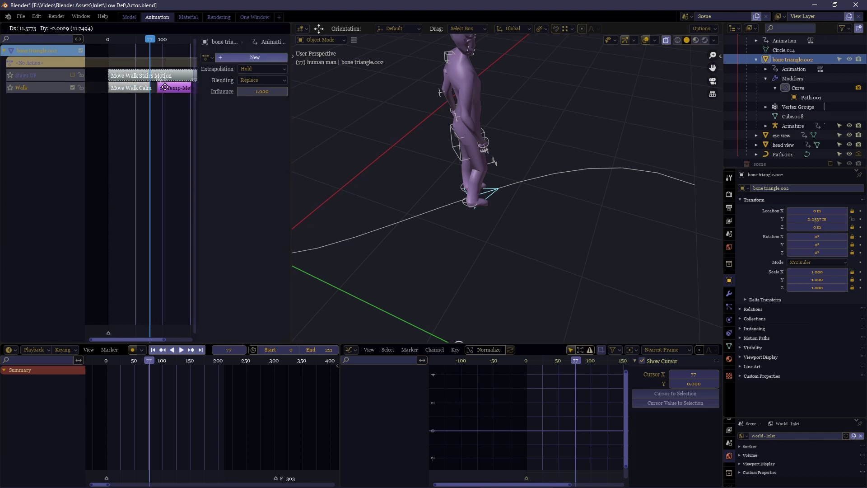
pyautogui.click(177, 87)
pyautogui.moveTo(575, 229); pyautogui.dragTo(468, 218, button='middle')
pyautogui.press('space')
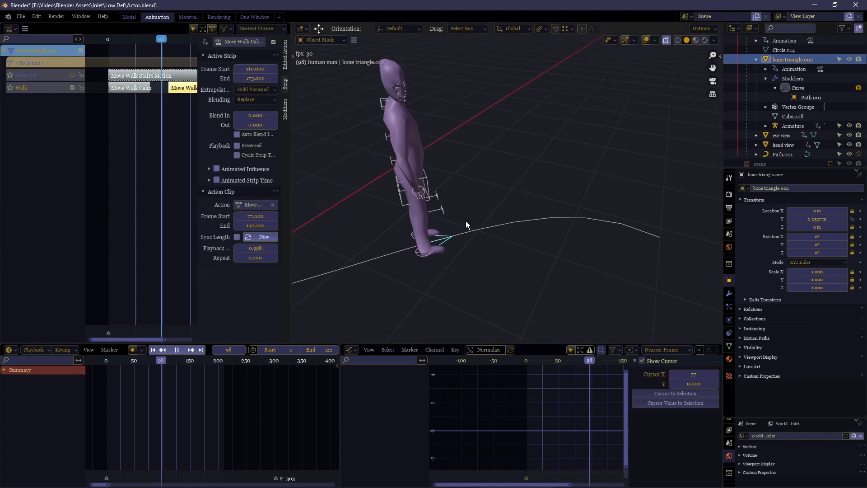
pyautogui.press('space')
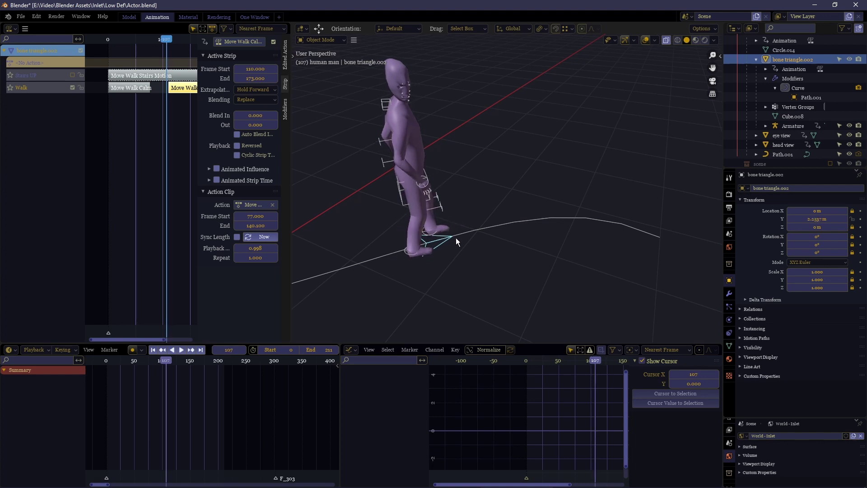
pyautogui.moveTo(181, 89); pyautogui.dragTo(178, 89)
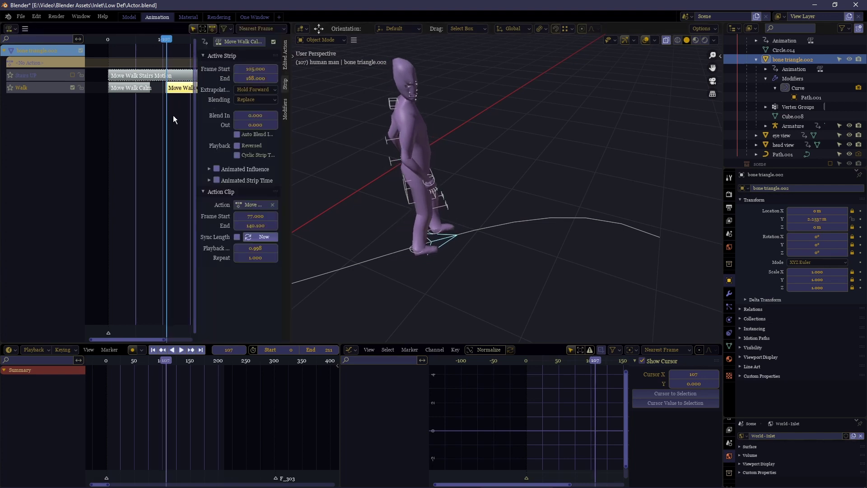
pyautogui.click(174, 116)
# Examine the triangle control's two separated Walk strips and play the animation from frame 50 through the pause
pyautogui.scroll(-7, 175, 100)
pyautogui.moveTo(154, 105); pyautogui.dragTo(141, 107, button='middle')
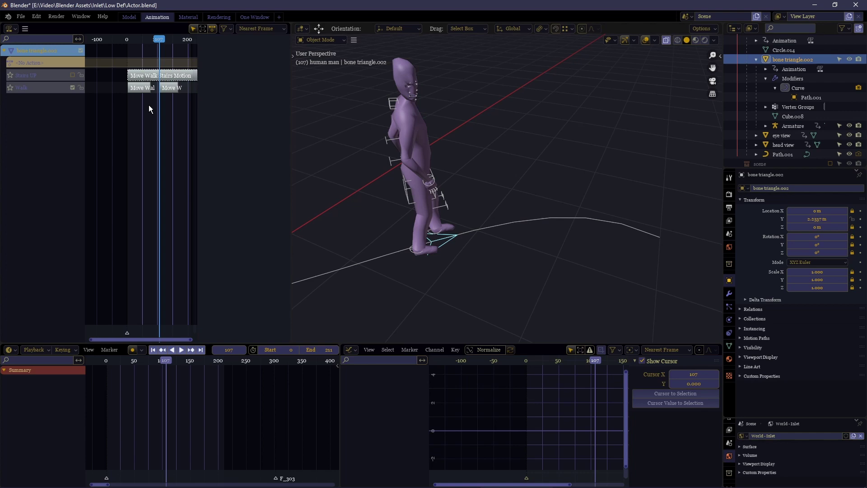
pyautogui.click(176, 89)
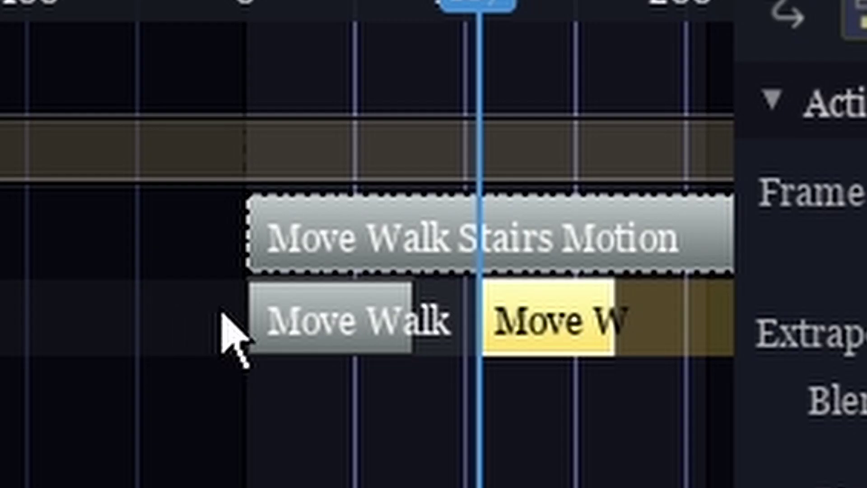
pyautogui.click(318, 312)
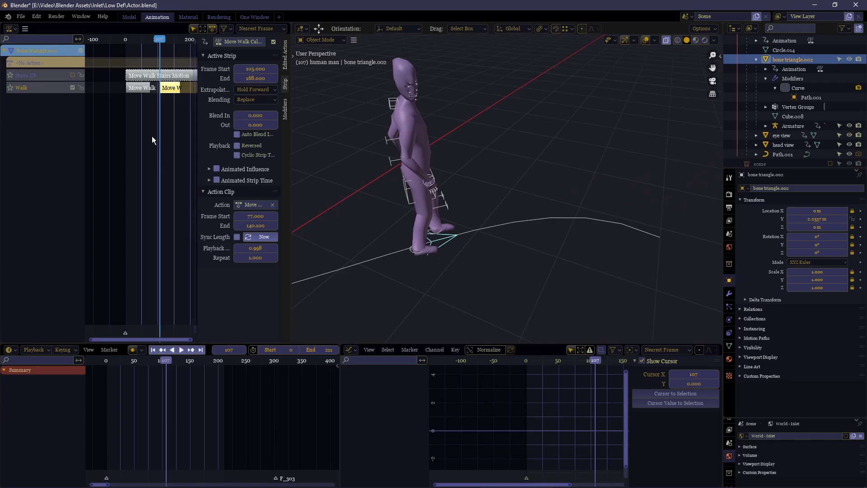
pyautogui.click(142, 38)
pyautogui.moveTo(457, 221); pyautogui.dragTo(462, 204, button='middle')
pyautogui.scroll(-3, 508, 187)
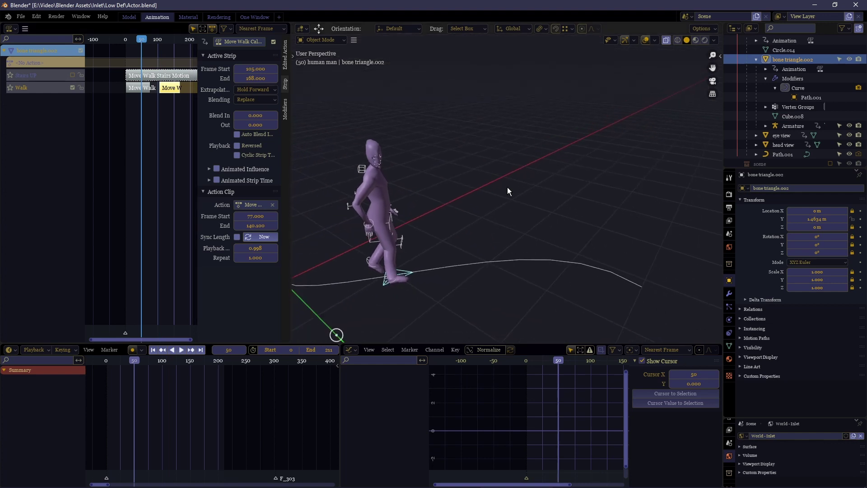
pyautogui.press('space')
pyautogui.press('space')
pyautogui.moveTo(498, 261); pyautogui.dragTo(476, 191, button='middle')
pyautogui.press('space')
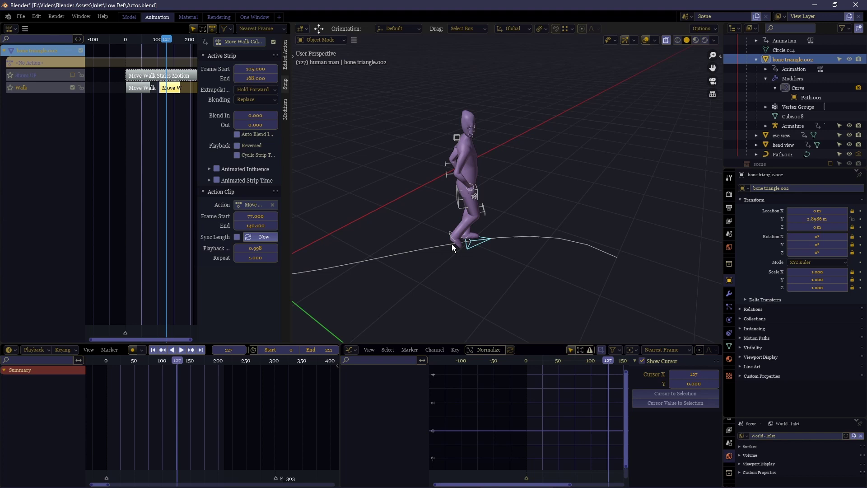
pyautogui.press('space')
pyautogui.moveTo(452, 244); pyautogui.dragTo(506, 188, button='middle')
pyautogui.scroll(-5, 507, 188)
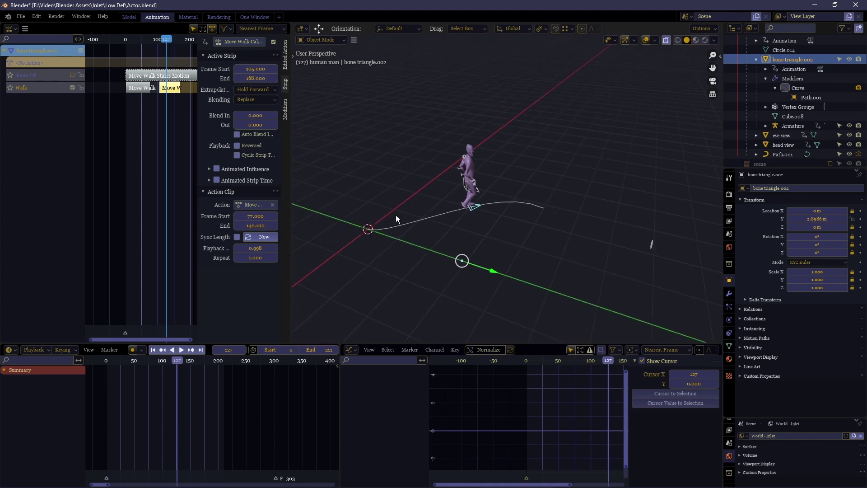
# Select the armature, widen the NLA editor and move the Idle Scratch Neck A strip back over the walk strips
pyautogui.click(467, 192)
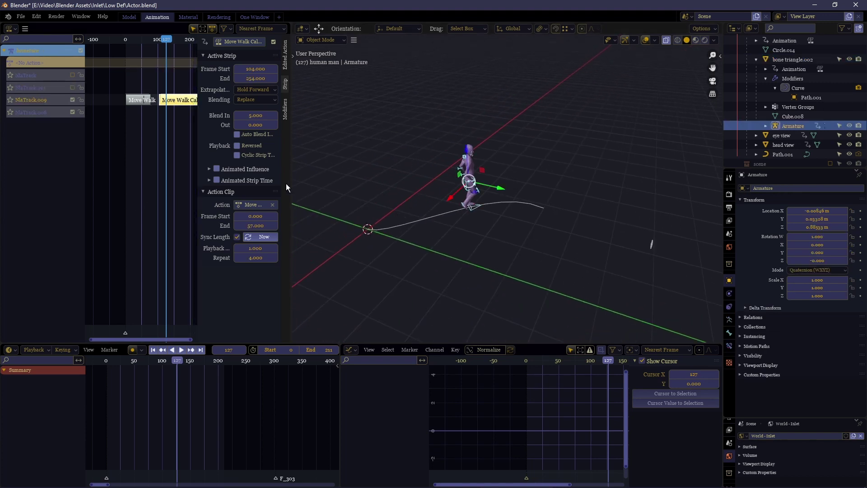
pyautogui.moveTo(289, 183); pyautogui.dragTo(405, 184)
pyautogui.scroll(-8, 175, 117)
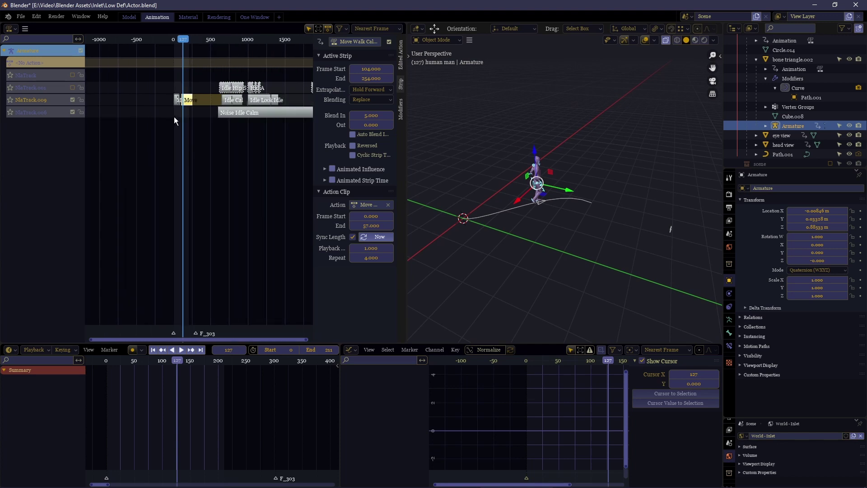
pyautogui.moveTo(278, 100); pyautogui.dragTo(224, 111, button='middle')
pyautogui.click(186, 102)
pyautogui.press('g')
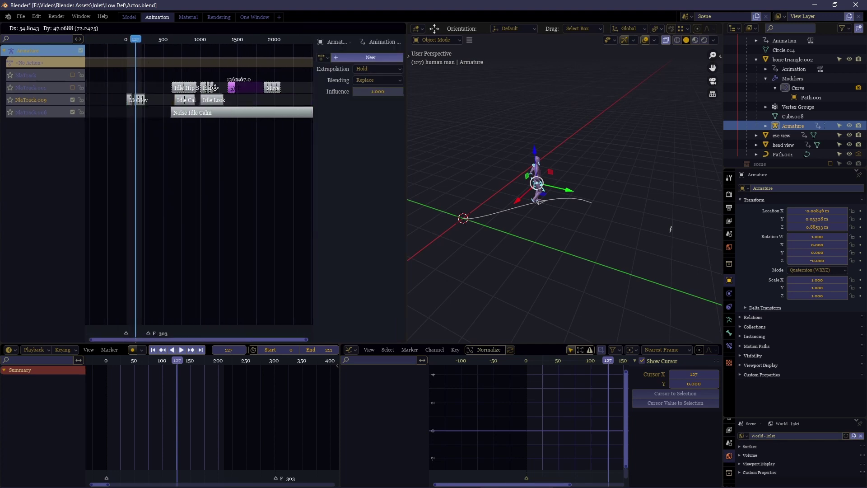
pyautogui.click(135, 92)
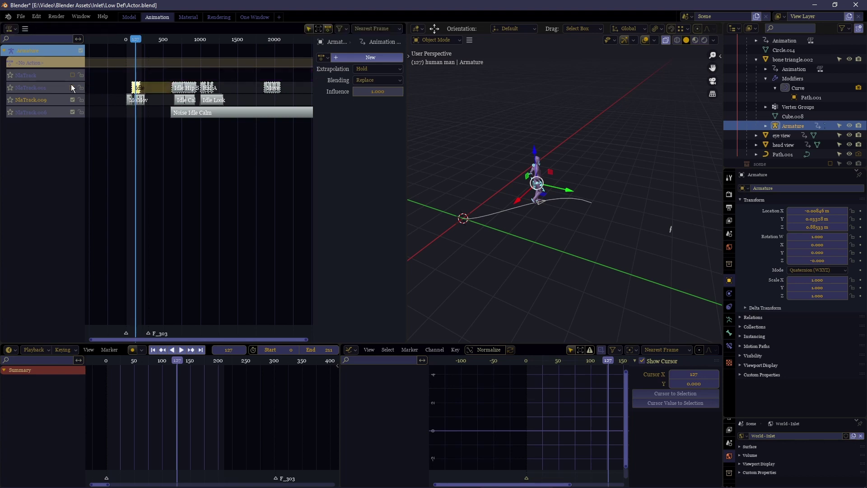
# Enable NlaTrack.001 and slide the Idle Scratch Neck A strip to start at frame 72, playing the animation to judge its placement
pyautogui.scroll(8, 127, 90)
pyautogui.press('g')
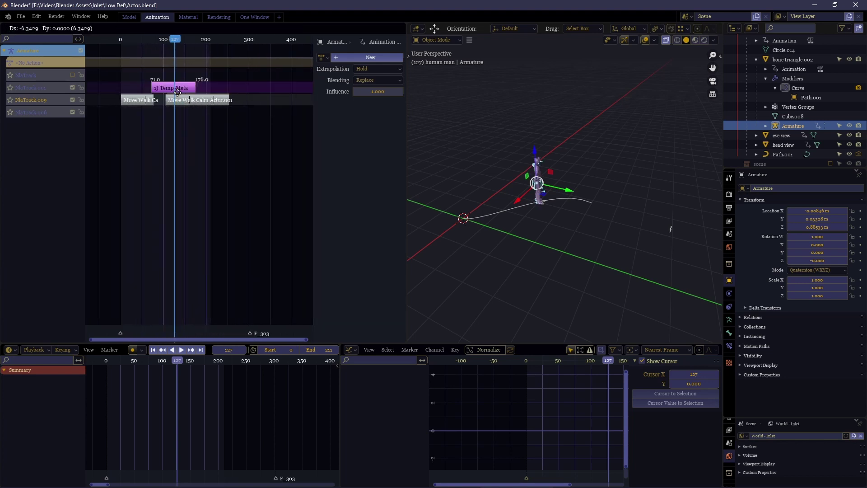
pyautogui.click(155, 93)
pyautogui.moveTo(140, 37); pyautogui.dragTo(132, 45)
pyautogui.press('space')
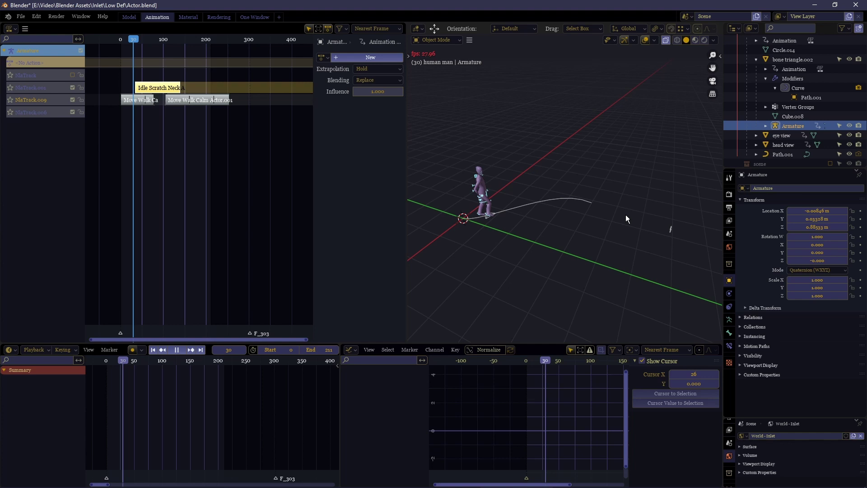
pyautogui.moveTo(619, 215); pyautogui.dragTo(565, 189, button='middle')
pyautogui.press('space')
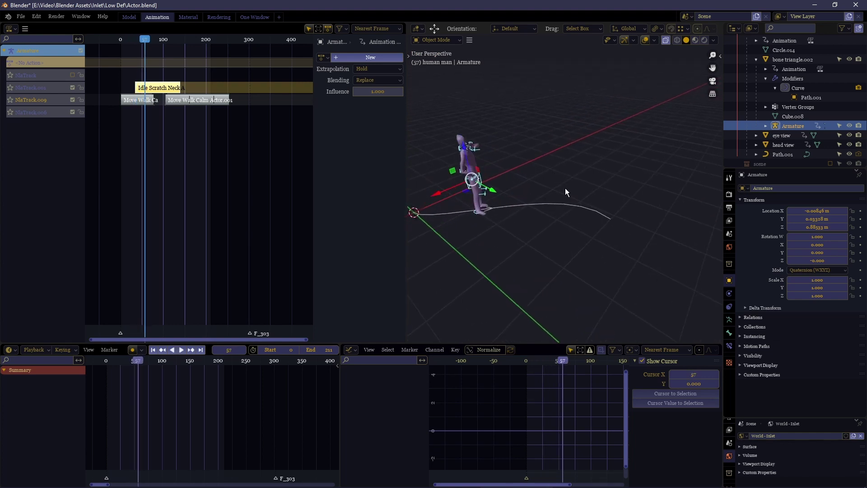
pyautogui.moveTo(158, 86); pyautogui.dragTo(174, 87)
# Split the Idle Scratch Neck A strip at frame 112, delete the second part and set the first part's Blend In to 5
pyautogui.click(166, 48)
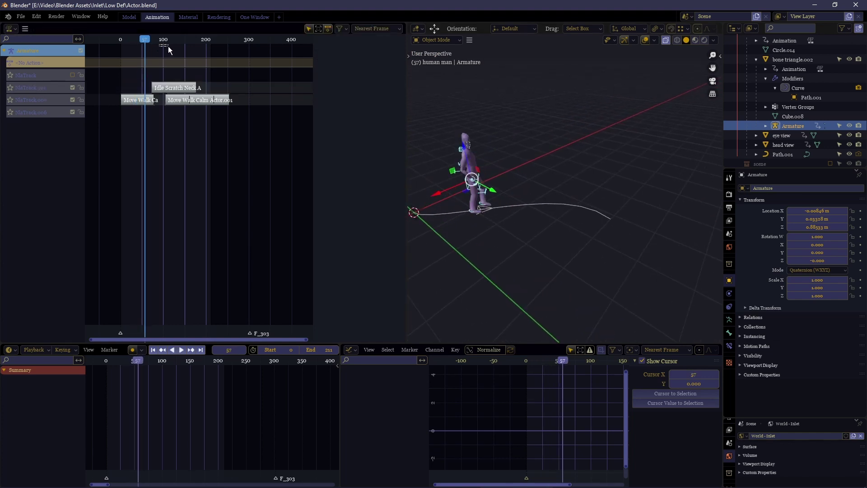
pyautogui.moveTo(167, 41); pyautogui.dragTo(166, 42)
pyautogui.press('space')
pyautogui.click(180, 91)
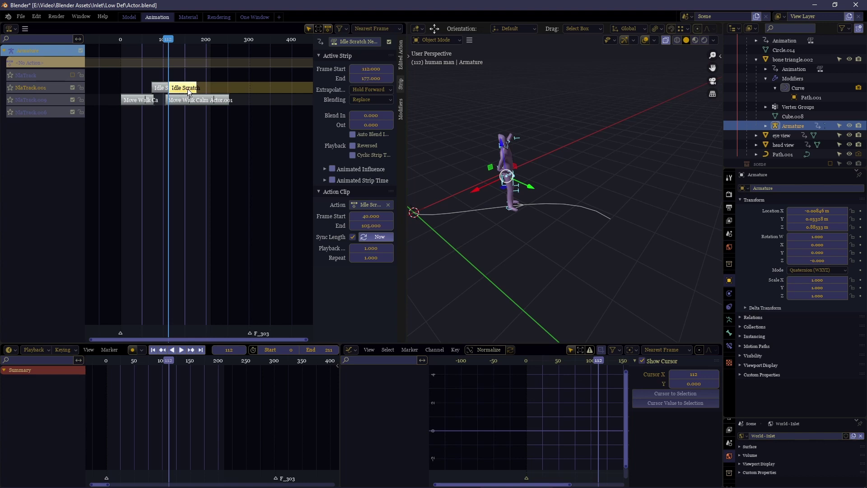
pyautogui.hotkey('alt', 's')
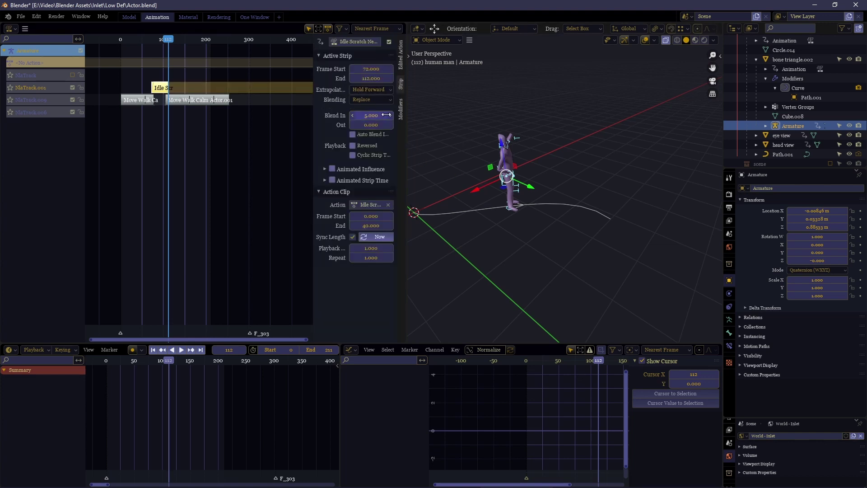
pyautogui.write('5')
pyautogui.press('Return')
# Play the animation from frame 68 to review the neck scratch between the two walks
pyautogui.click(222, 108)
pyautogui.click(152, 39)
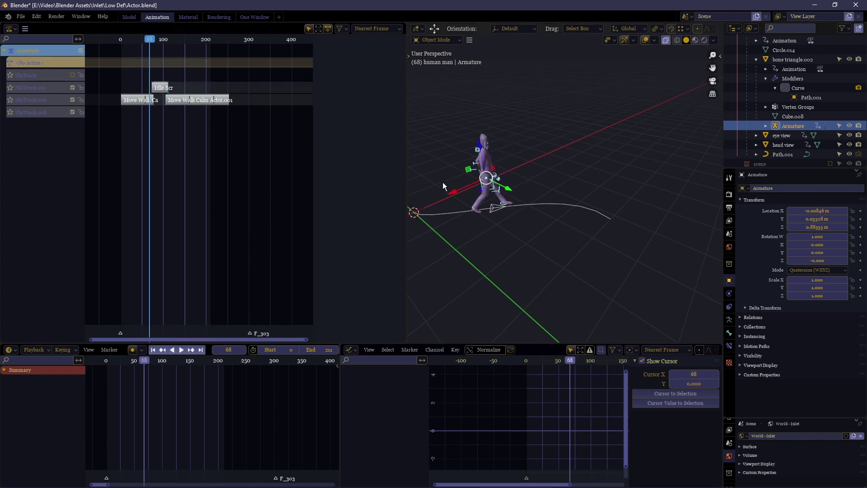
pyautogui.press('space')
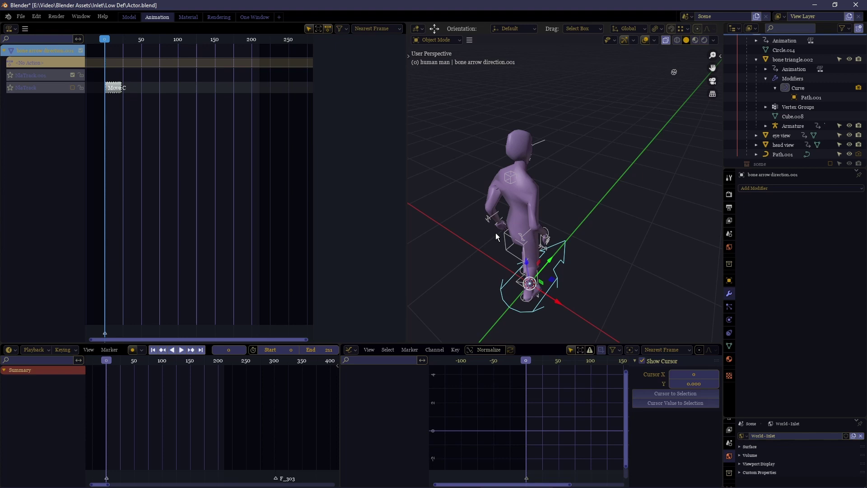
# Select the triangle control at frame 0, disable its Walk track and enable its Stairs UP track
pyautogui.moveTo(495, 232); pyautogui.dragTo(546, 271, button='middle')
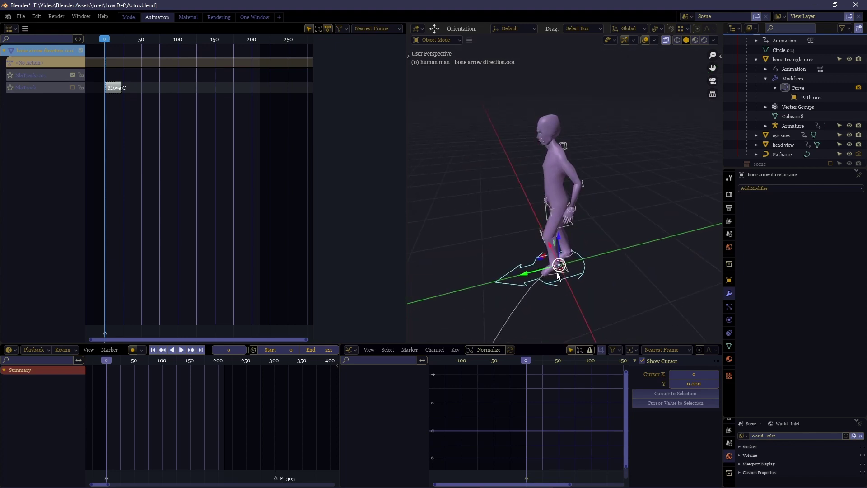
pyautogui.click(558, 274)
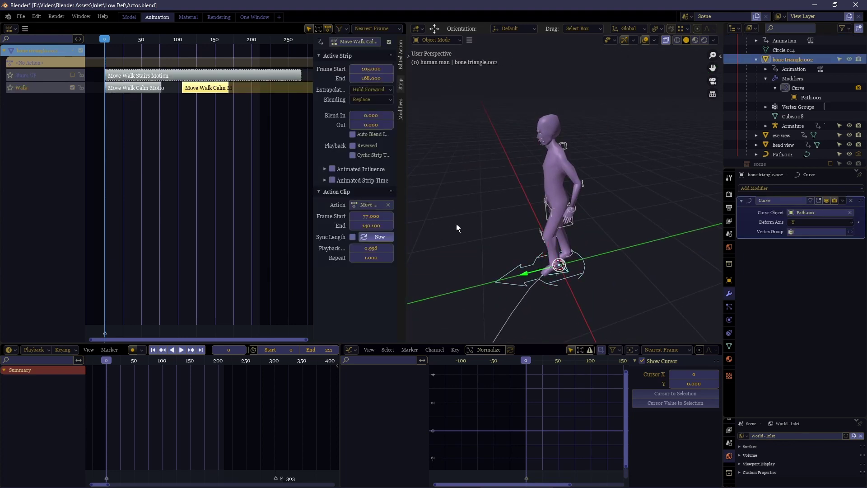
pyautogui.click(72, 86)
pyautogui.click(72, 76)
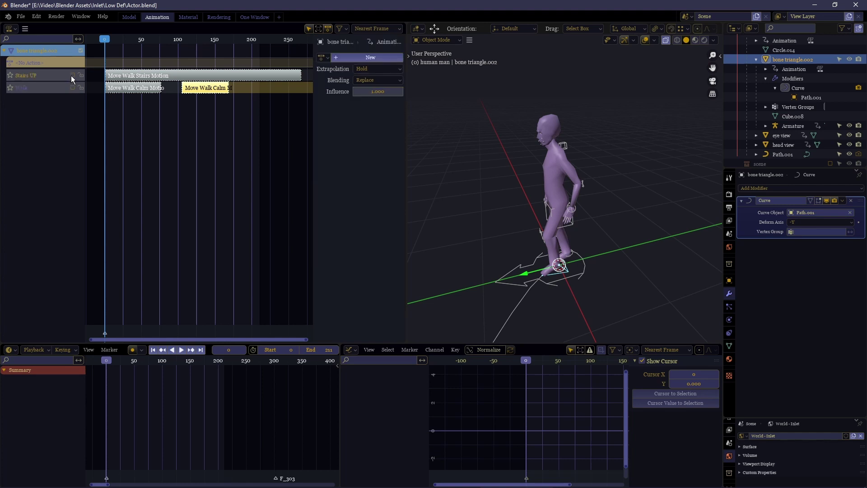
# Play the stair climb, checking the armature's and triangle control's strips, and stop at frame 175
pyautogui.press('space')
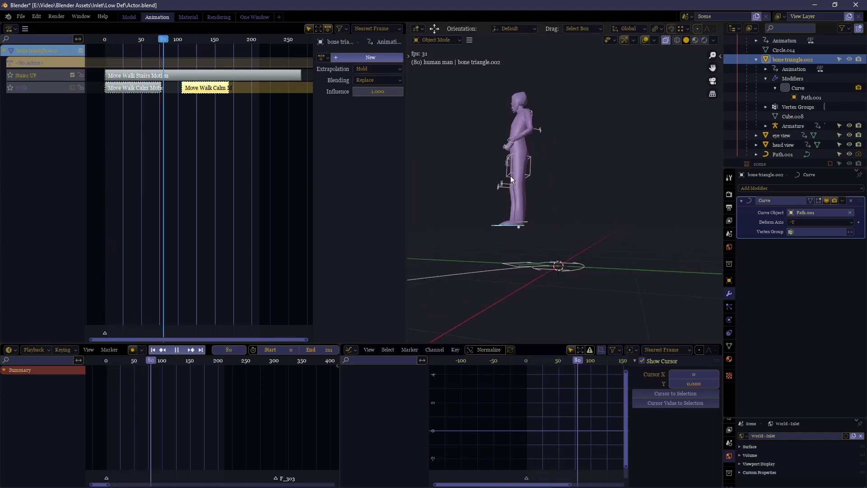
pyautogui.click(508, 136)
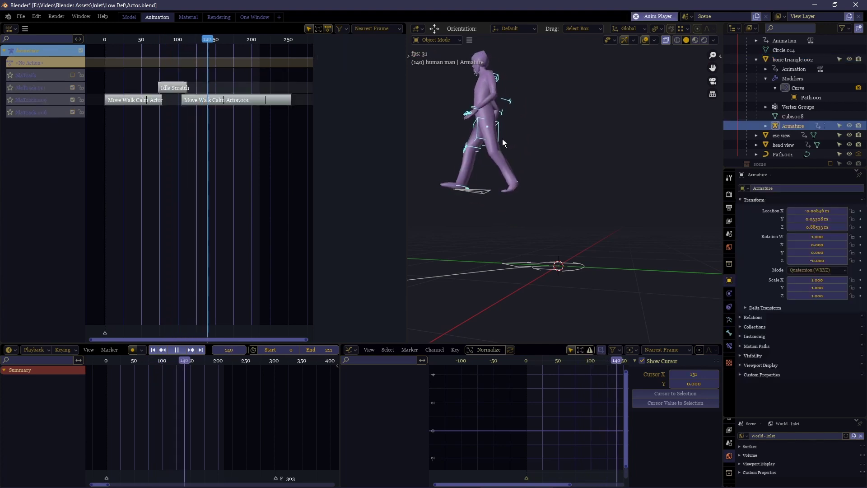
pyautogui.press('space')
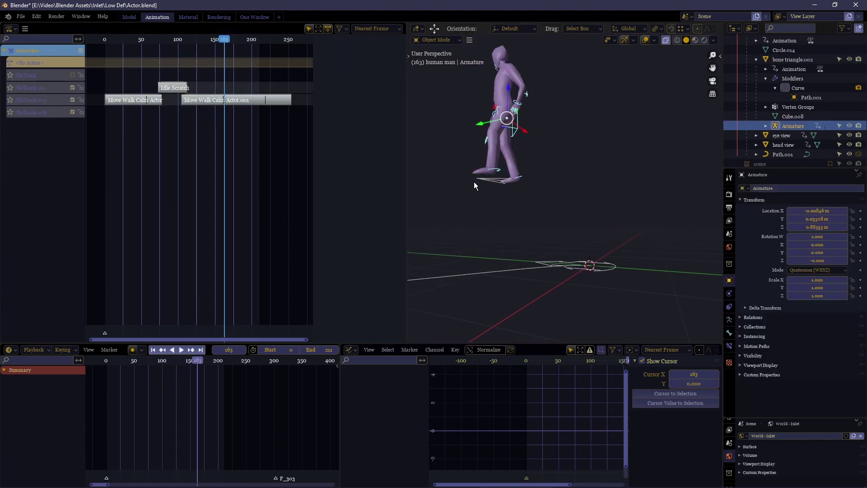
pyautogui.click(486, 183)
pyautogui.press('space')
pyautogui.press('space')
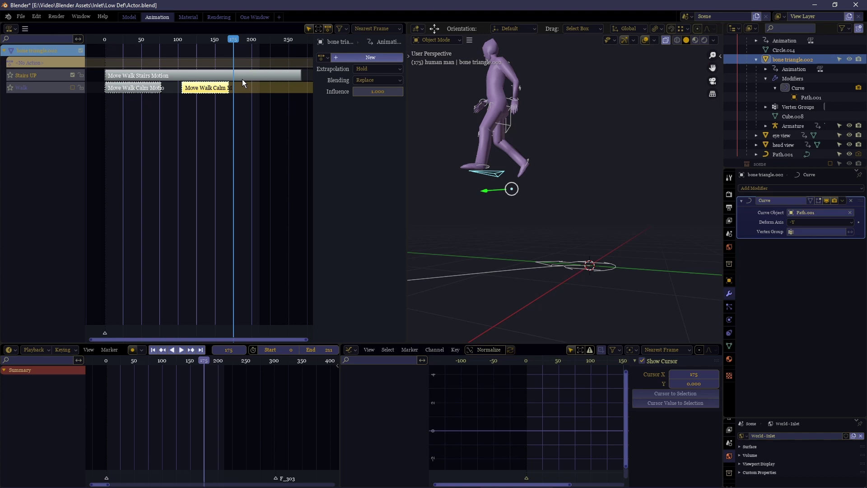
# Trim the Move Walk Stairs Motion strip to end at frame 175 and add a new NLA track above Stairs UP
pyautogui.click(242, 79)
pyautogui.press('y')
pyautogui.click(260, 79)
pyautogui.press('x')
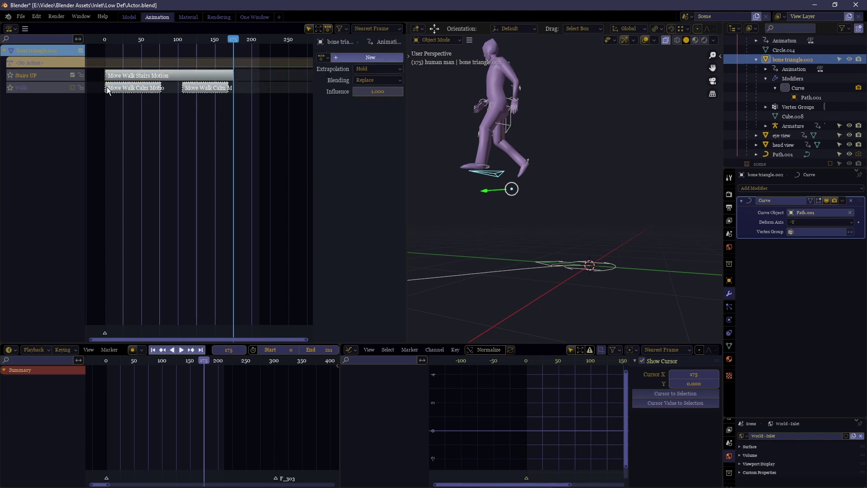
pyautogui.hotkey('shift', 'a')
pyautogui.click(130, 114)
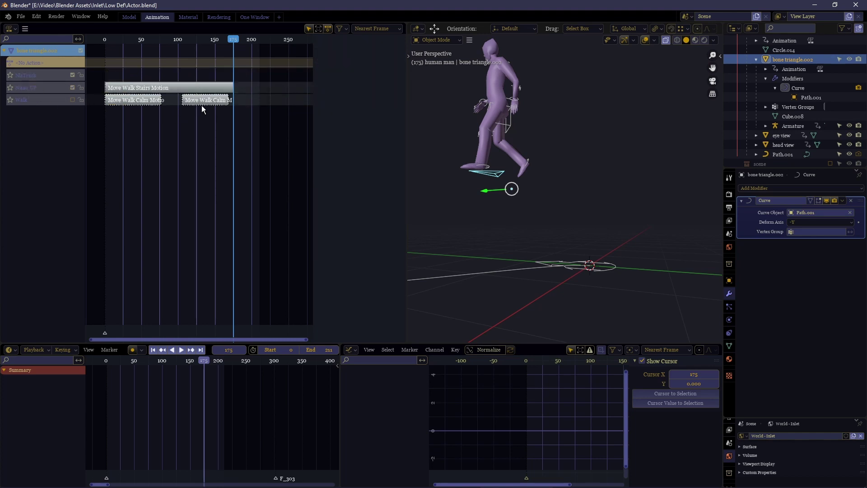
# Move the triangle control's second Move Walk Calm Motion strip onto the new track above Stairs UP, starting at frame 169
pyautogui.moveTo(202, 105); pyautogui.dragTo(249, 74)
pyautogui.click(249, 73)
pyautogui.moveTo(547, 194); pyautogui.dragTo(562, 204, button='middle')
pyautogui.click(207, 174)
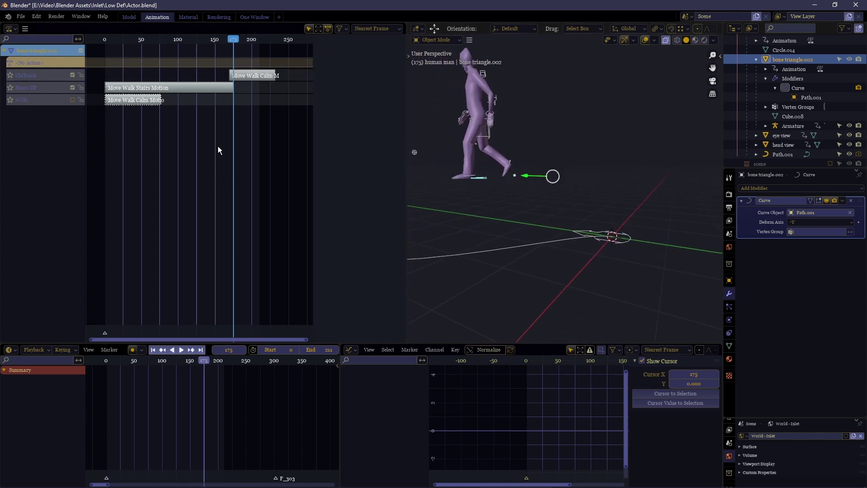
# Play the transition from the stair climb into the calm walk between frames 162 and 190
pyautogui.click(224, 39)
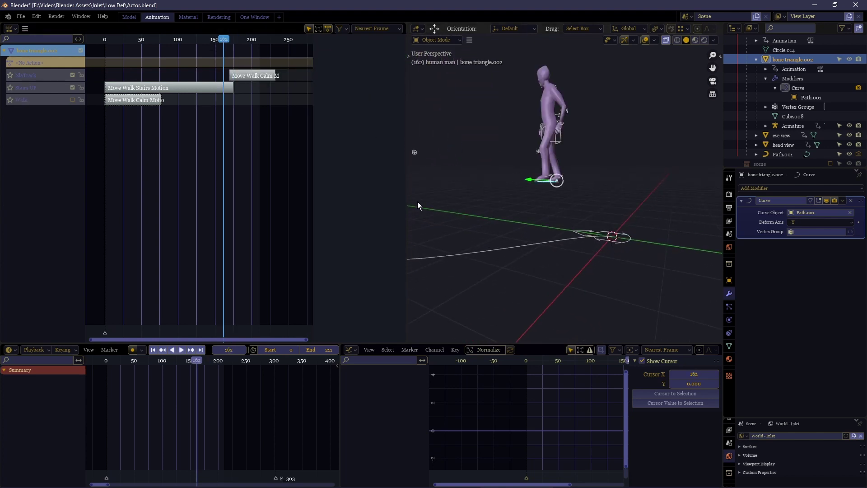
pyautogui.moveTo(417, 202); pyautogui.dragTo(429, 248, button='middle')
pyautogui.press('space')
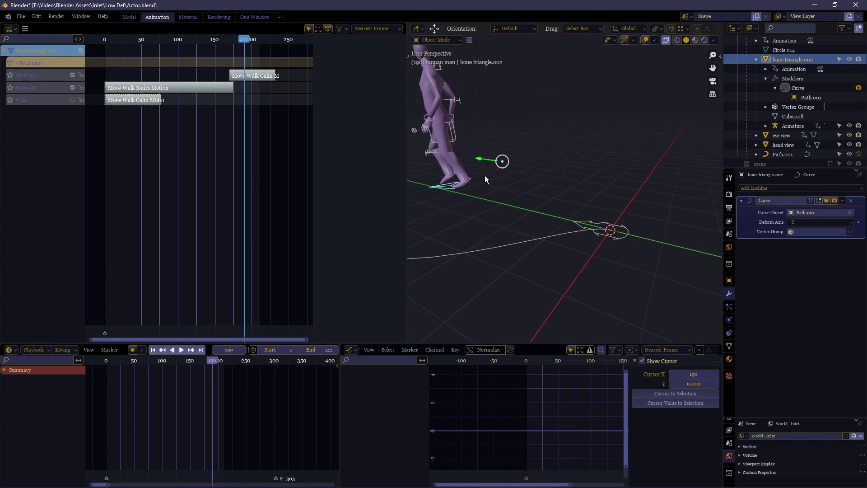
# Set the moved calm walk strip's action clip start frame to 0 and its blending to Add
pyautogui.click(250, 74)
pyautogui.press('n')
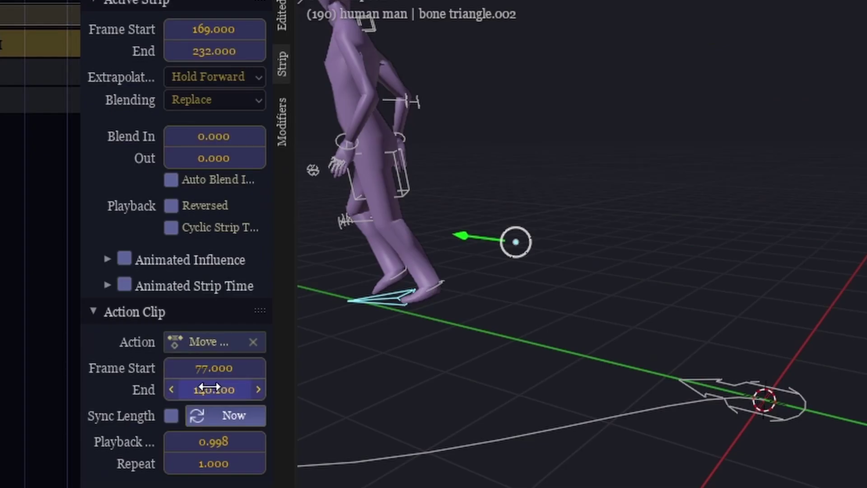
pyautogui.click(368, 224)
pyautogui.hotkey('shift', 'Tab')
pyautogui.write('0')
pyautogui.press('Return')
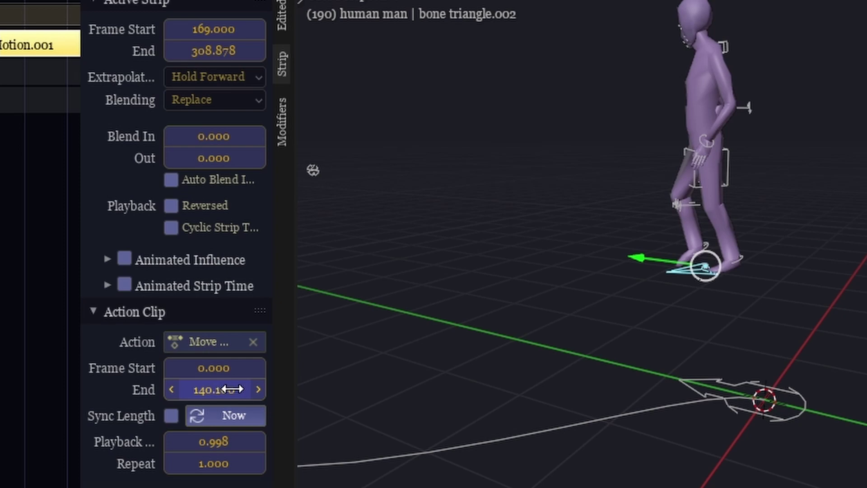
pyautogui.click(226, 100)
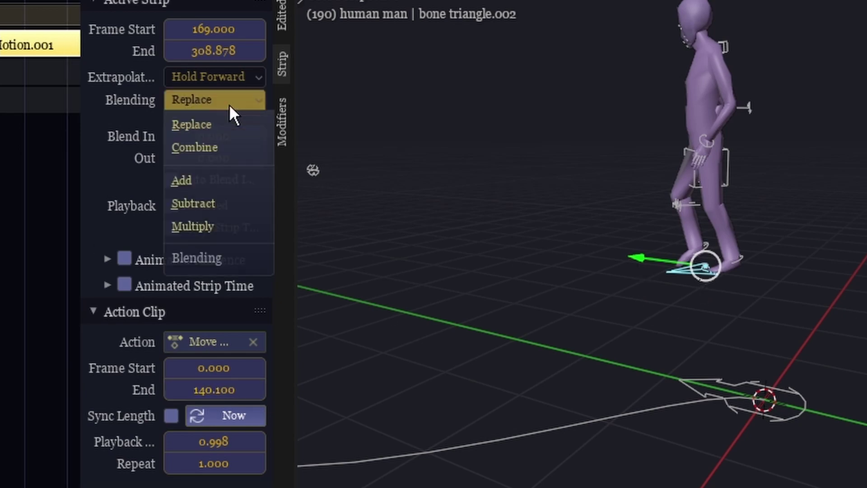
pyautogui.click(213, 179)
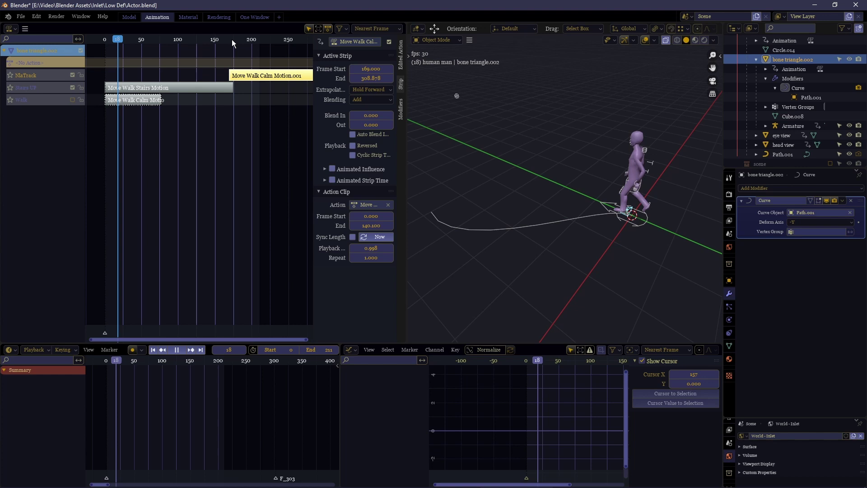
# Play the combined stair and walk motion, stop at frame 123 and examine the character from several sides
pyautogui.click(206, 40)
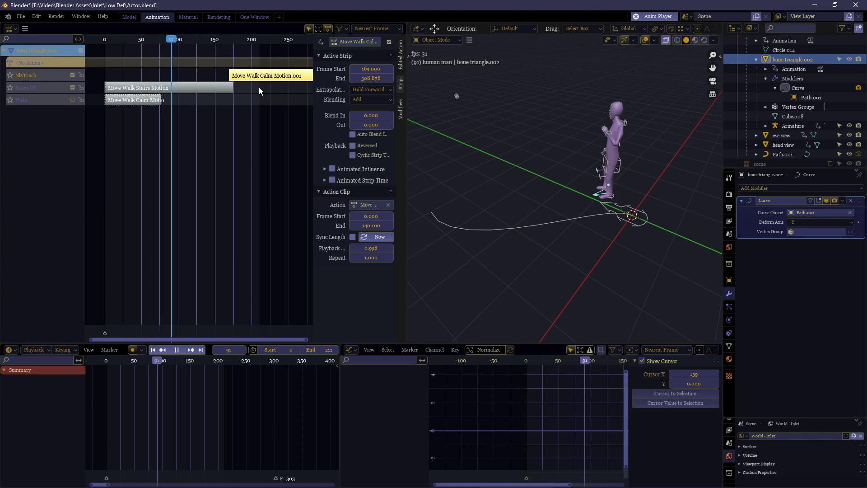
pyautogui.press('space')
pyautogui.moveTo(461, 199); pyautogui.dragTo(485, 212, button='middle')
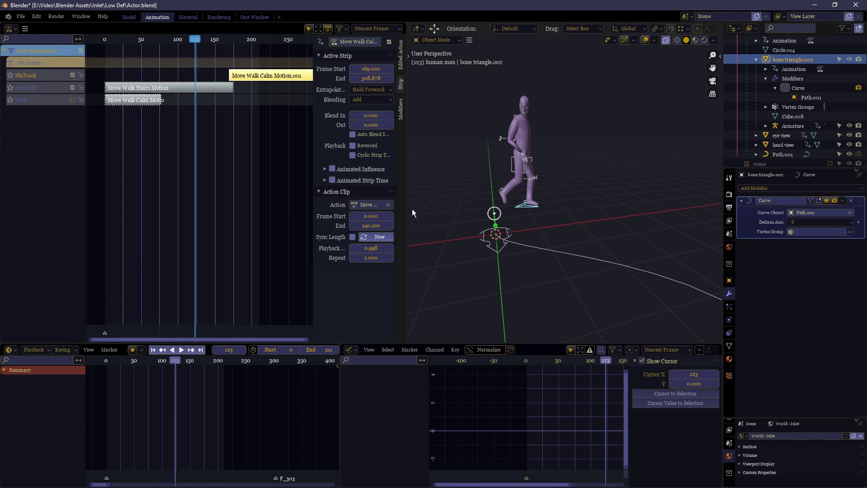
pyautogui.moveTo(514, 222); pyautogui.dragTo(566, 217, button='middle')
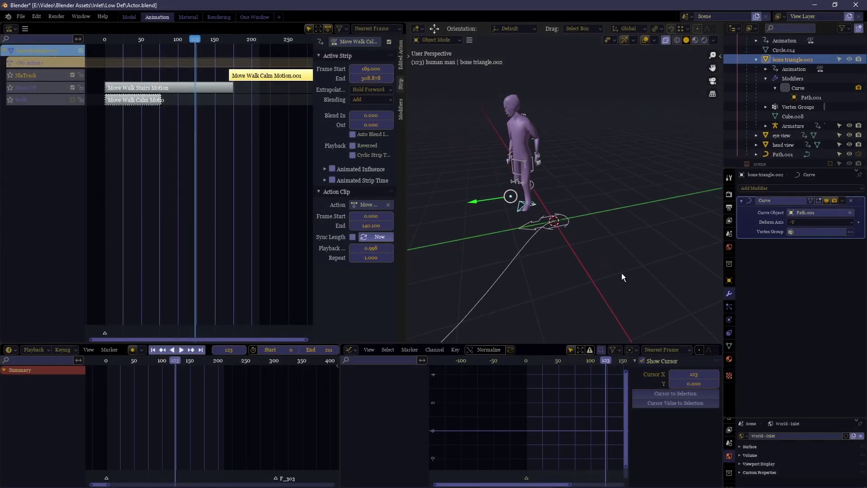
pyautogui.moveTo(621, 273); pyautogui.dragTo(440, 256, button='middle')
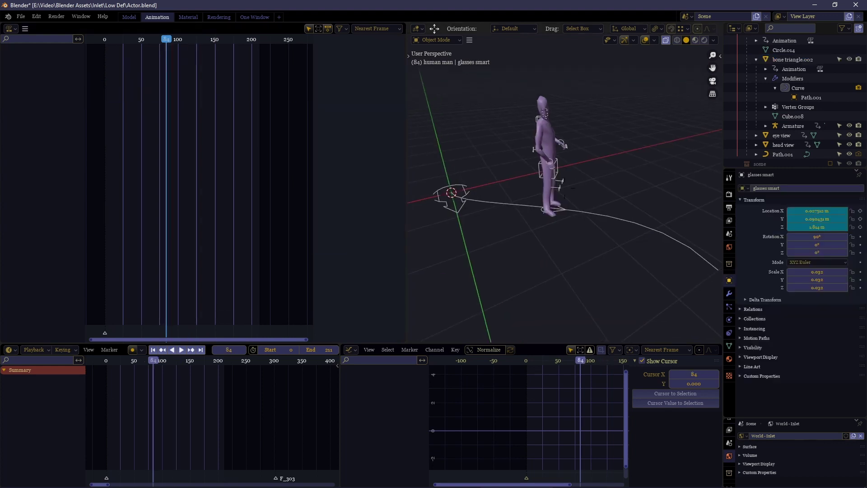
# Select the direction arrow control, return to frame 0 and examine how it sits beneath the character and path
pyautogui.moveTo(565, 203); pyautogui.dragTo(524, 203, button='middle')
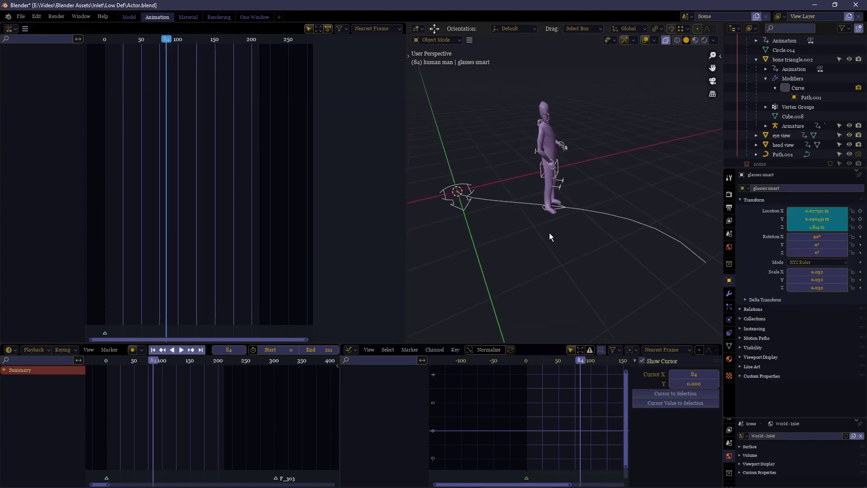
pyautogui.click(456, 211)
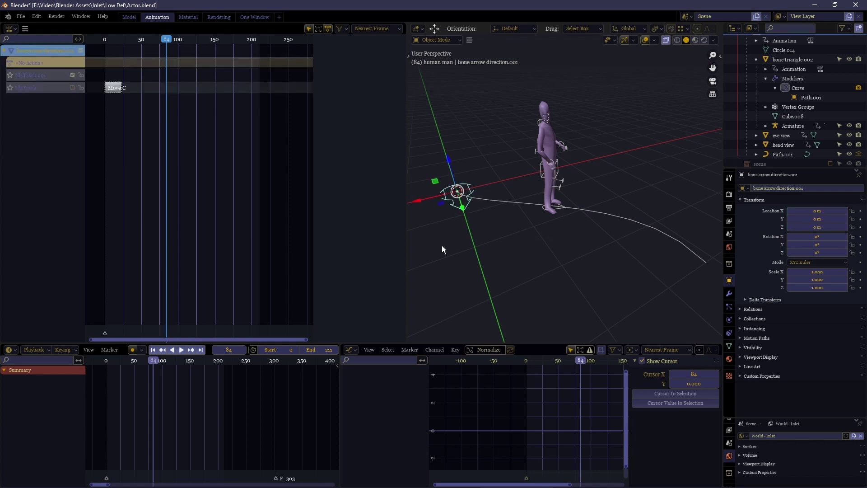
pyautogui.moveTo(442, 245); pyautogui.dragTo(580, 169, button='middle')
pyautogui.hotkey('shift', 'Left')
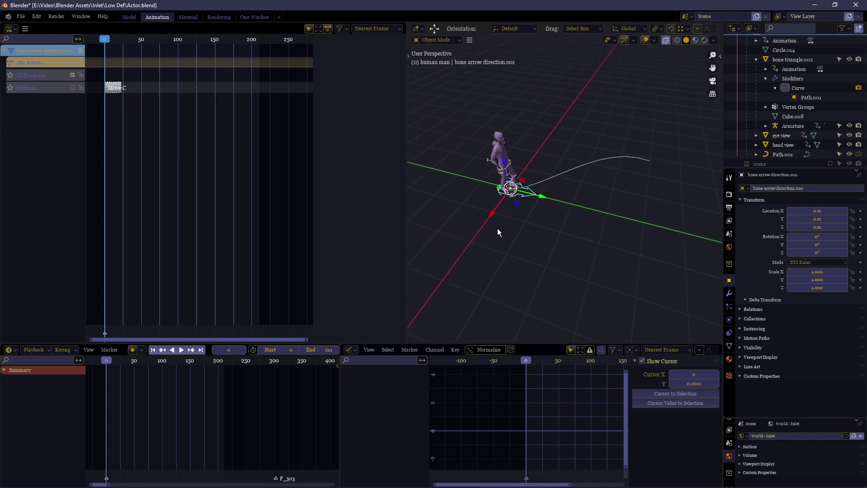
pyautogui.hotkey('shift', '`')
pyautogui.scroll(6, 564, 187)
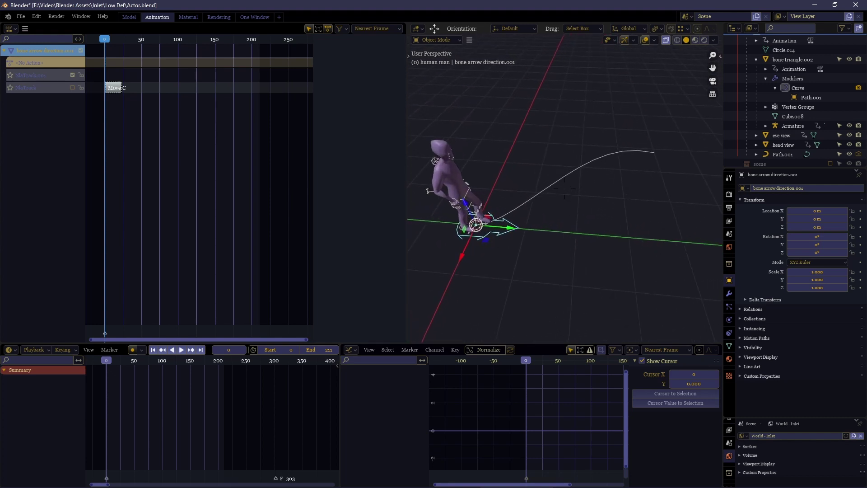
pyautogui.scroll(-5, 564, 187)
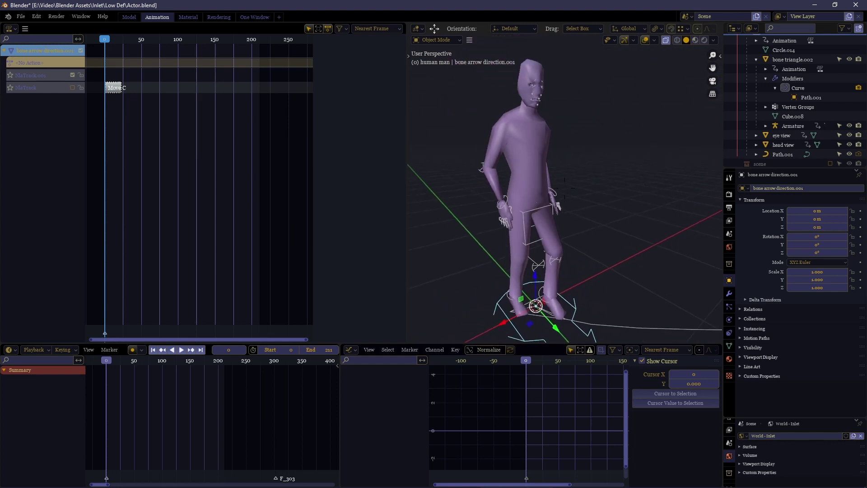
# Select the armature and the triangle control in turn to review the NLA strips on each
pyautogui.click(529, 145)
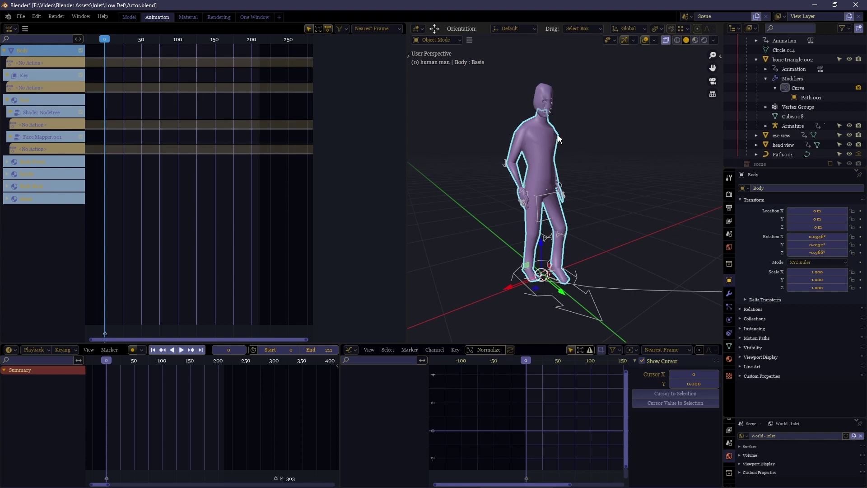
pyautogui.click(508, 172)
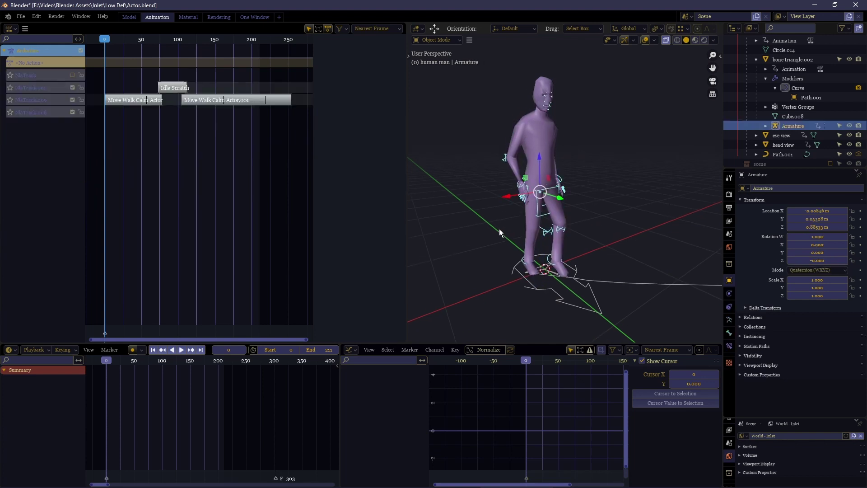
pyautogui.scroll(4, 565, 186)
pyautogui.scroll(6, 565, 188)
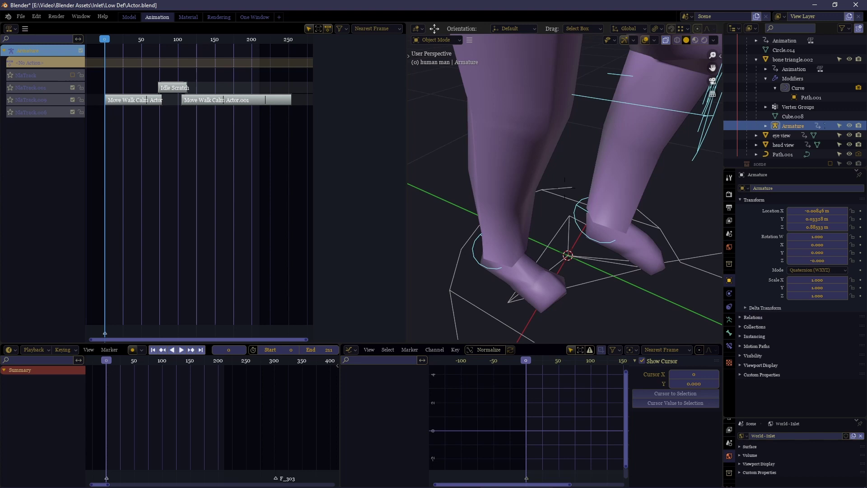
pyautogui.click(529, 223)
pyautogui.scroll(-8, 529, 224)
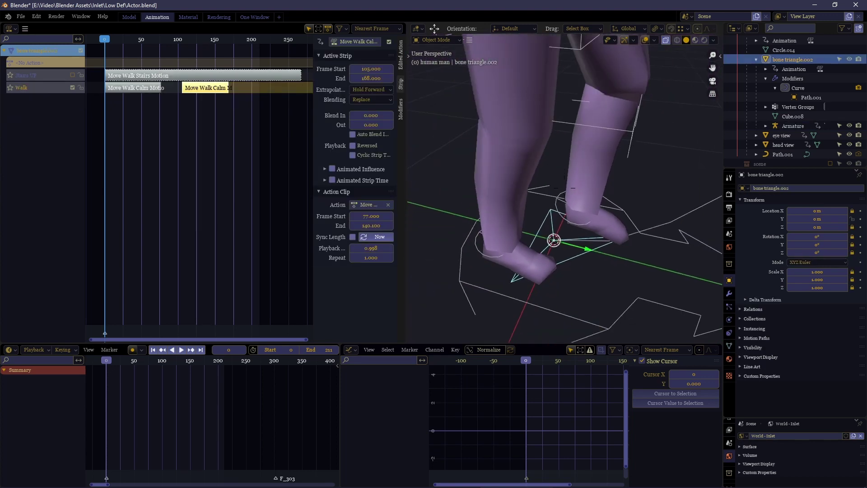
# Show the triangle control's Curve modifier and select the control together with Path.001 to review how they are linked
pyautogui.click(729, 294)
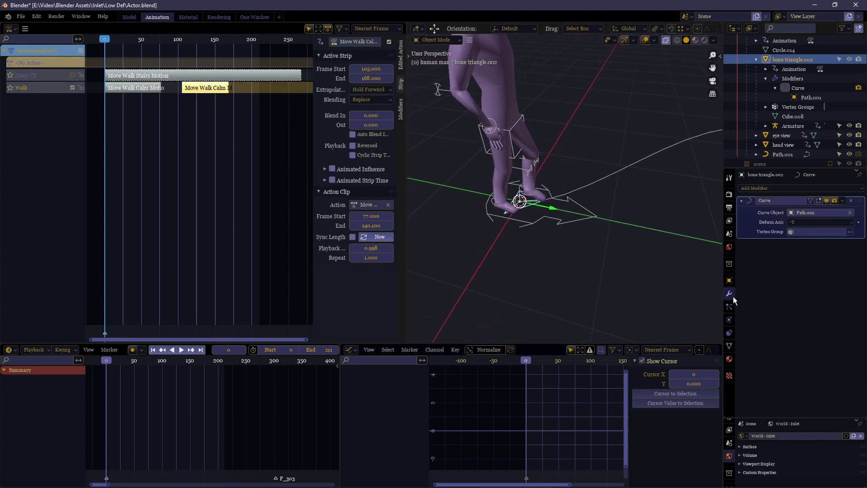
pyautogui.click(641, 164)
pyautogui.hotkey('shift', '`')
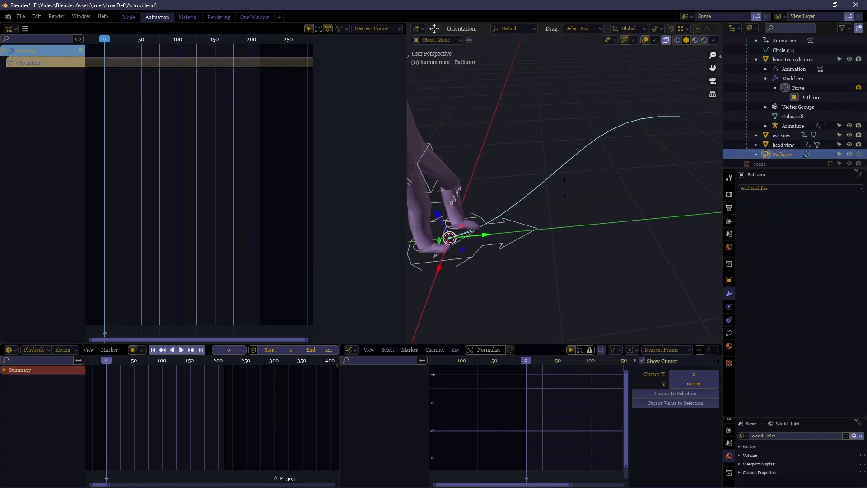
pyautogui.press('w')
pyautogui.moveTo(564, 183); pyautogui.dragTo(545, 235, button='middle')
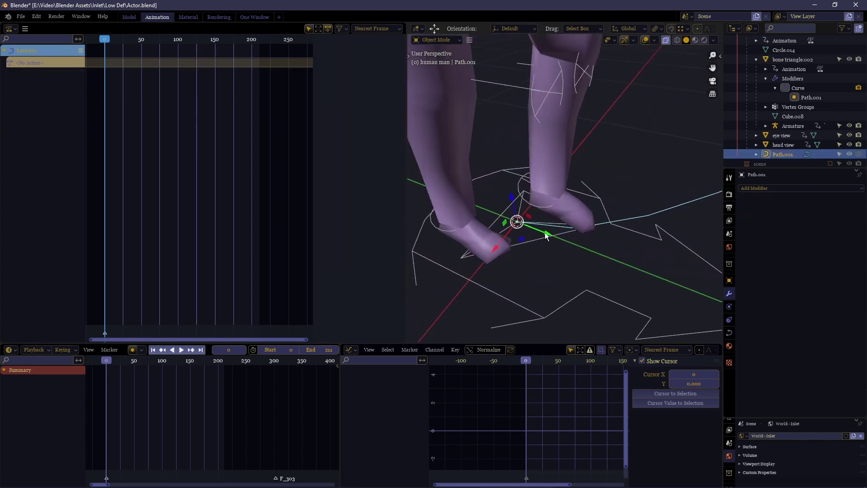
pyautogui.click(506, 211)
pyautogui.click(704, 199)
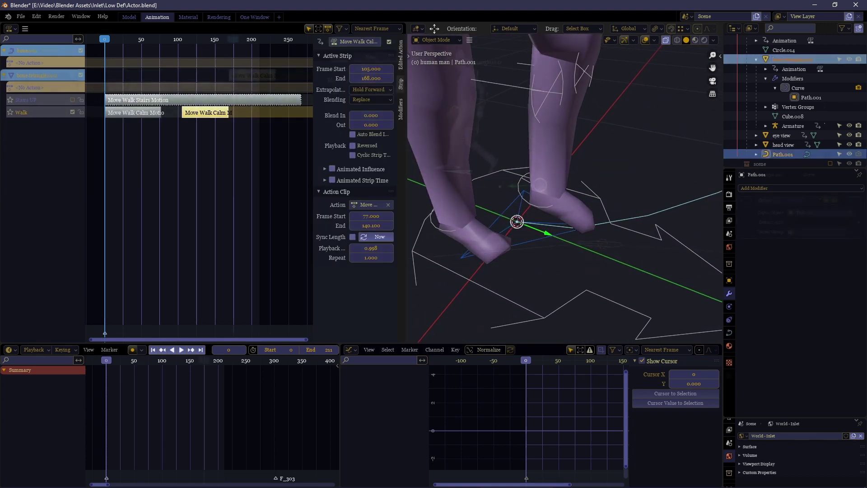
pyautogui.moveTo(704, 199); pyautogui.dragTo(560, 193, button='middle')
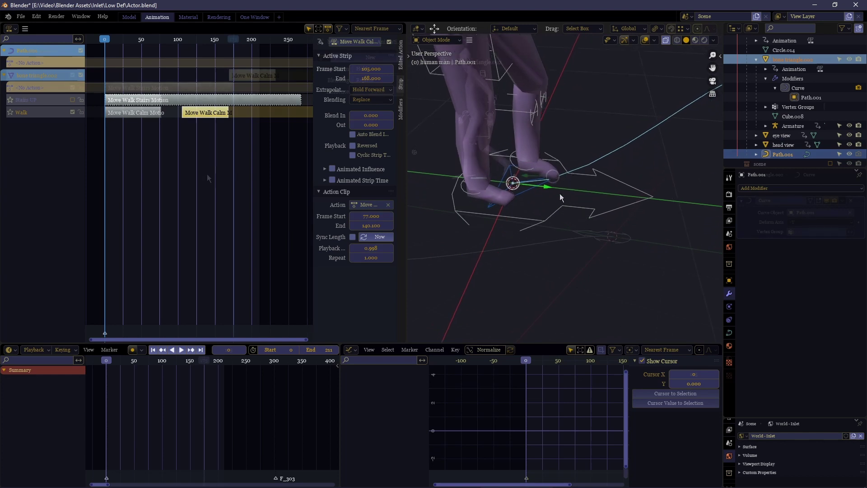
pyautogui.click(536, 223)
pyautogui.moveTo(536, 223); pyautogui.dragTo(422, 208, button='middle')
pyautogui.scroll(-10, 422, 209)
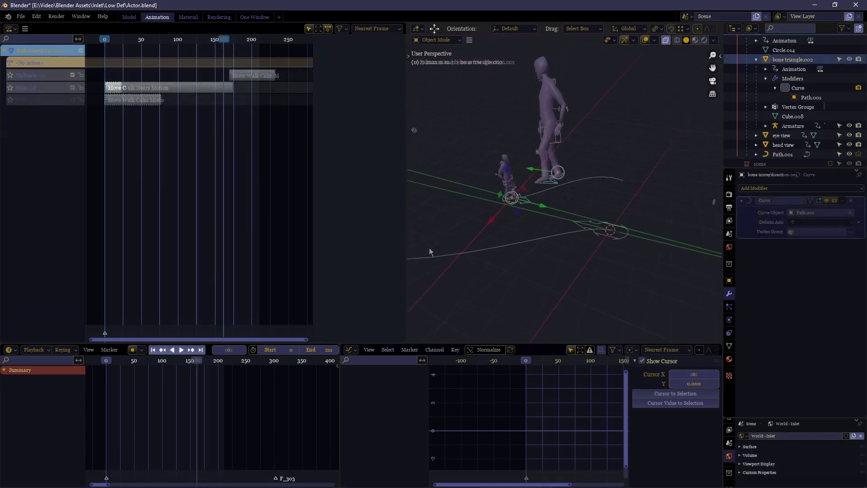
pyautogui.press('space')
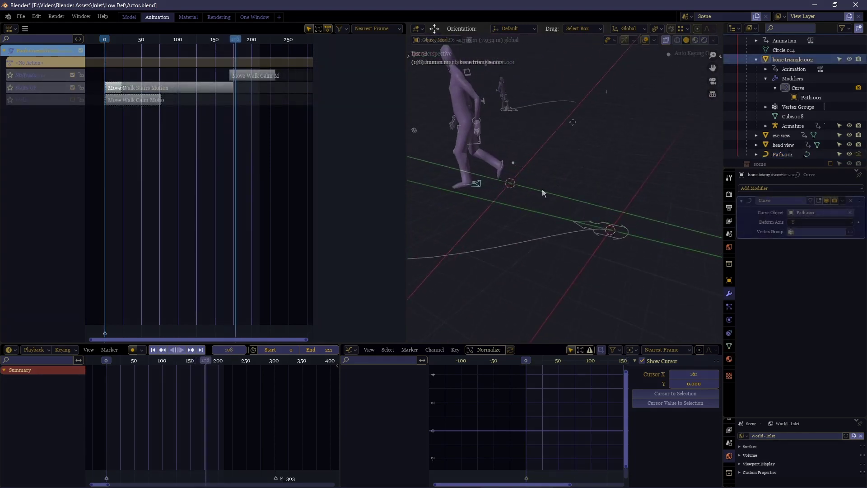
pyautogui.press('space')
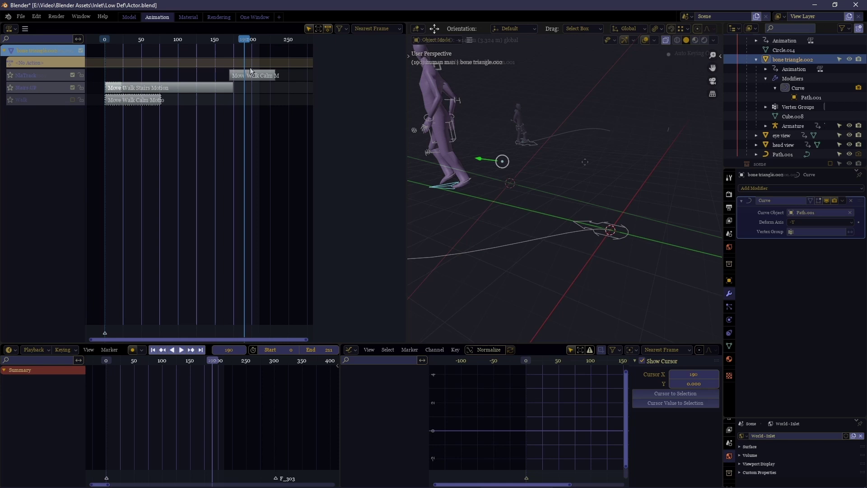
pyautogui.click(251, 73)
pyautogui.press('n')
pyautogui.press('Escape')
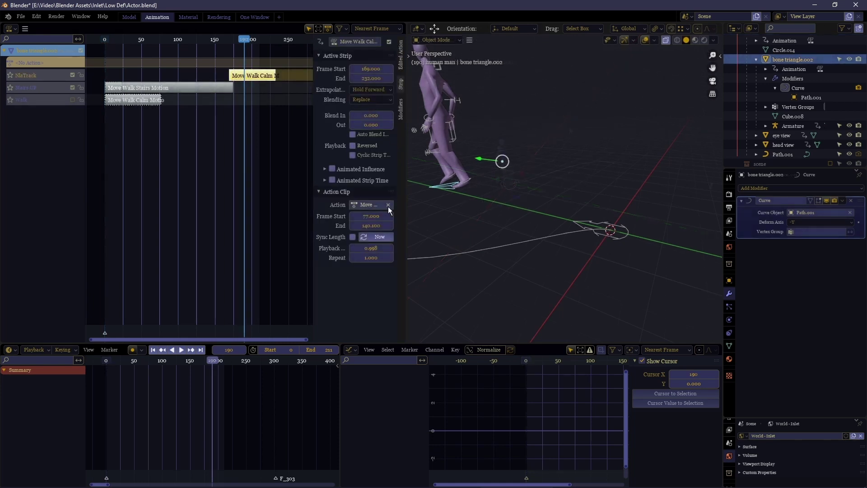
pyautogui.click(354, 191)
pyautogui.click(351, 192)
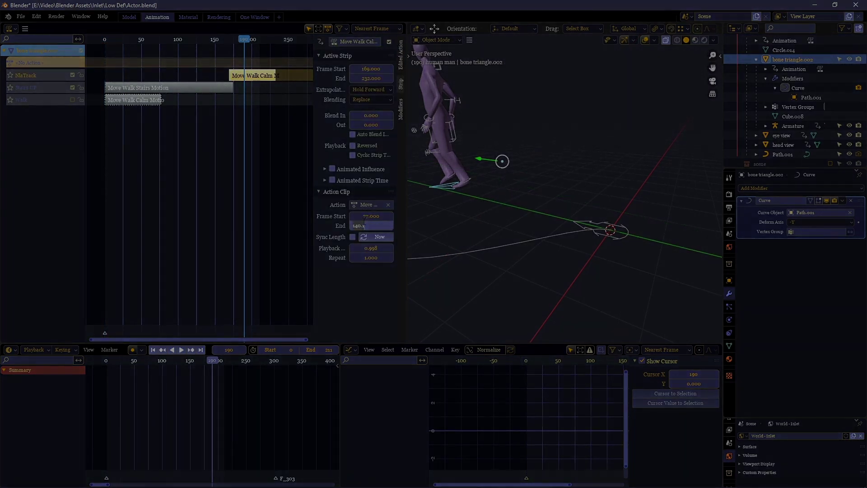